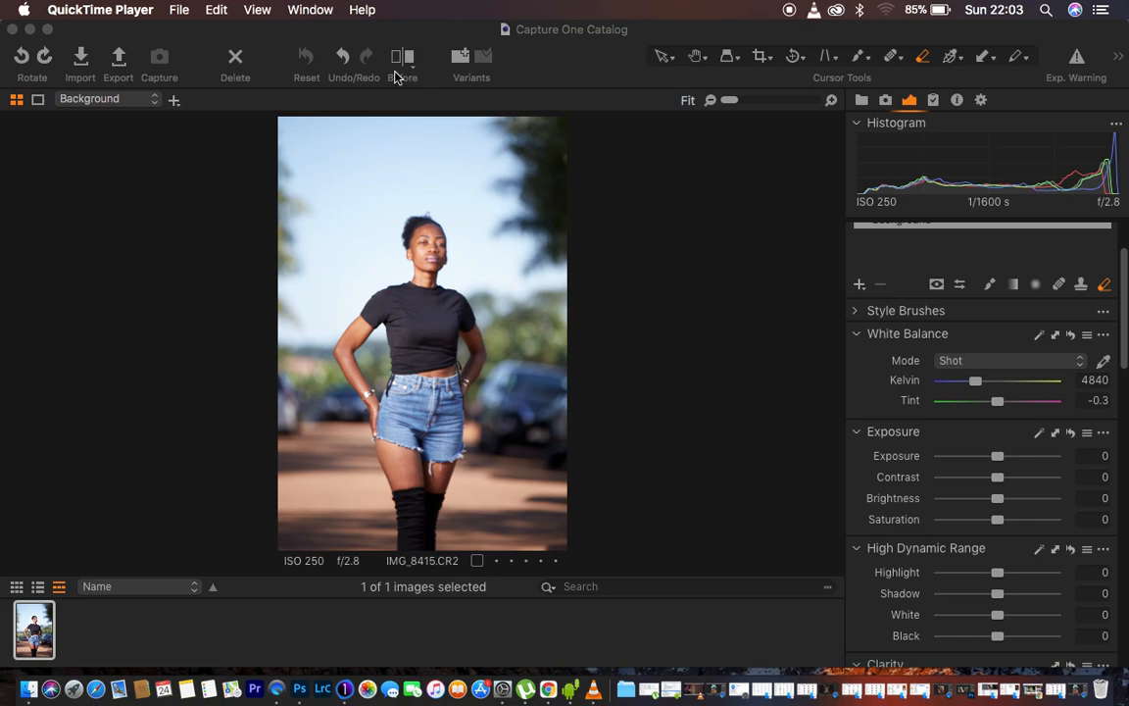
left_click(310, 12)
mouse_move(362, 10)
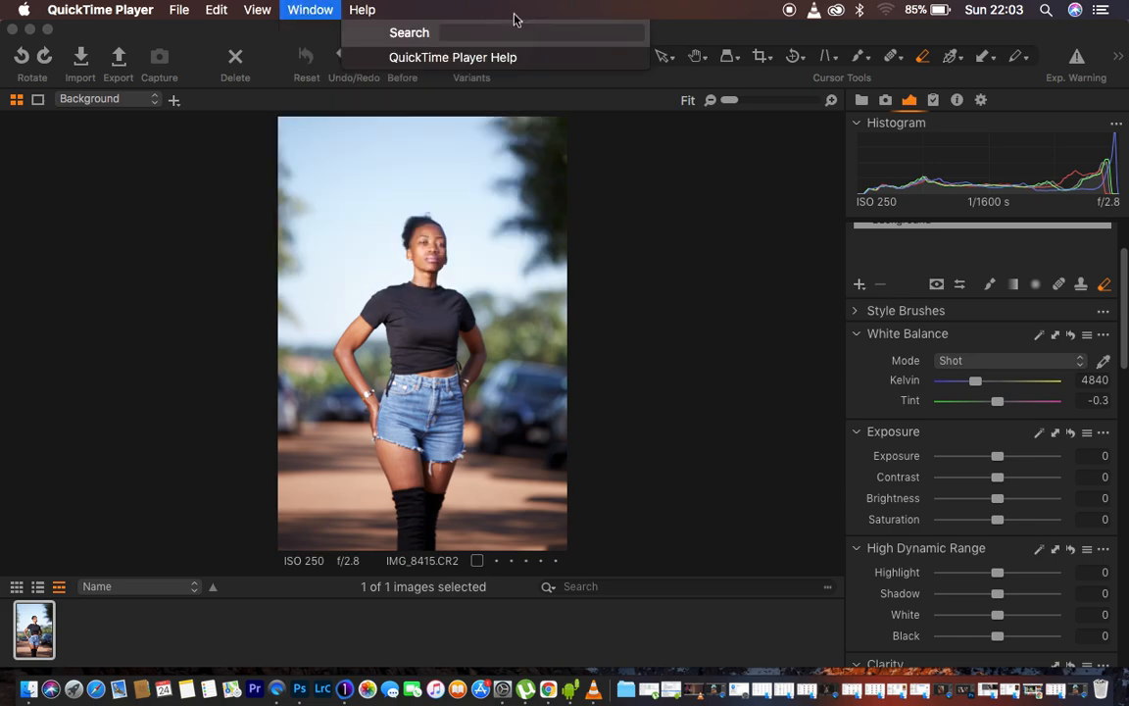
left_click(637, 169)
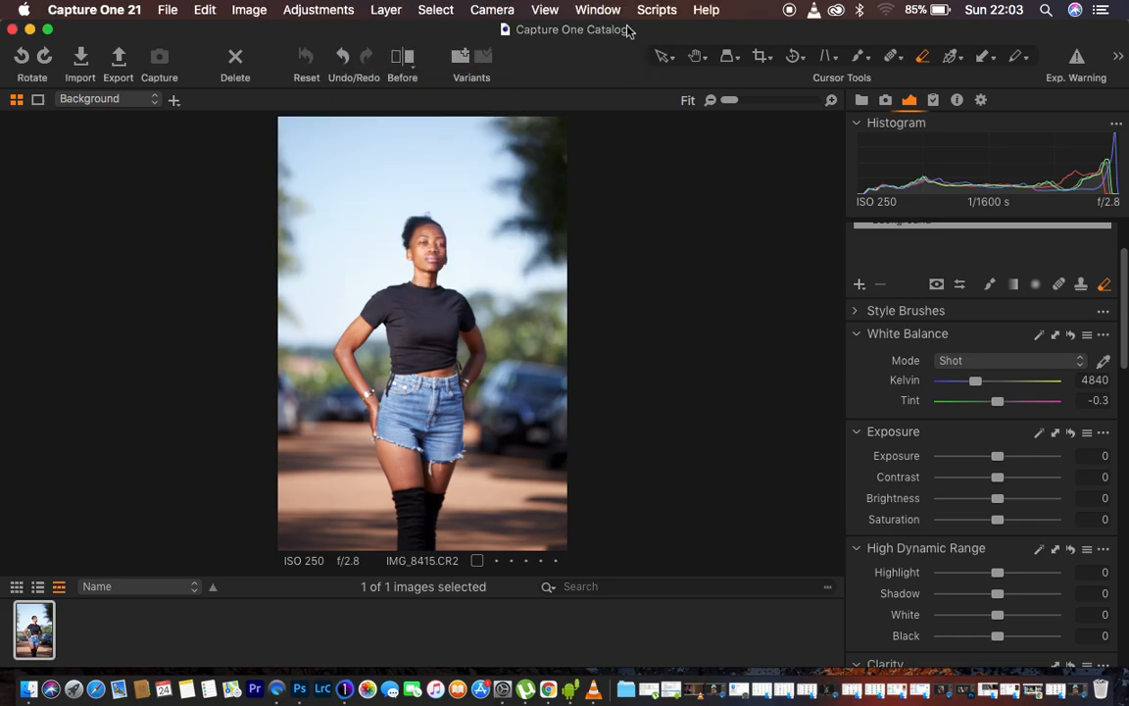
left_click(595, 10)
mouse_move(667, 30)
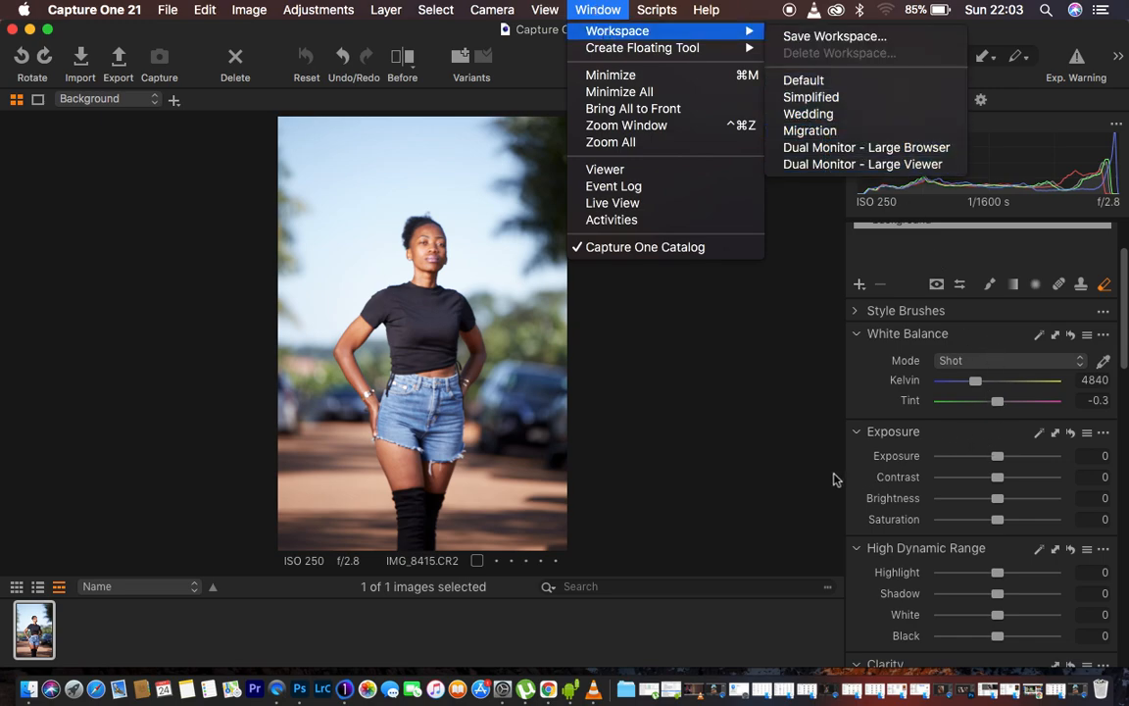
left_click(777, 412)
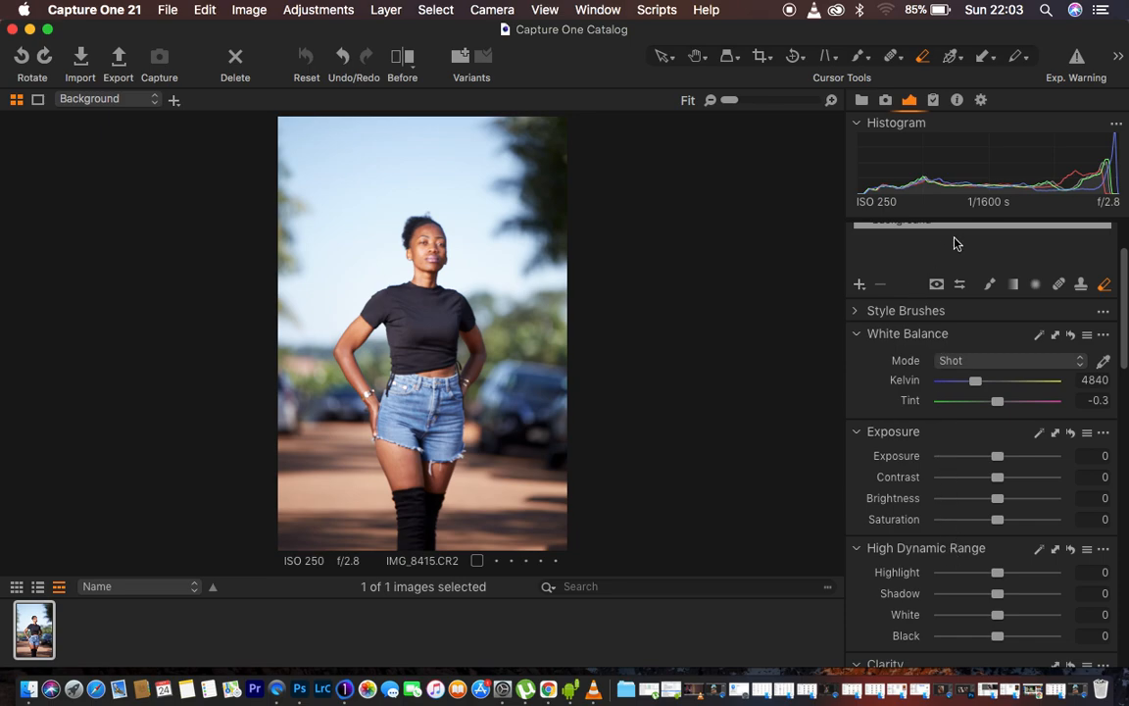
- Check the exposure warning overlay on the photo and look through the items available for customizing the toolbar
left_click(1078, 63)
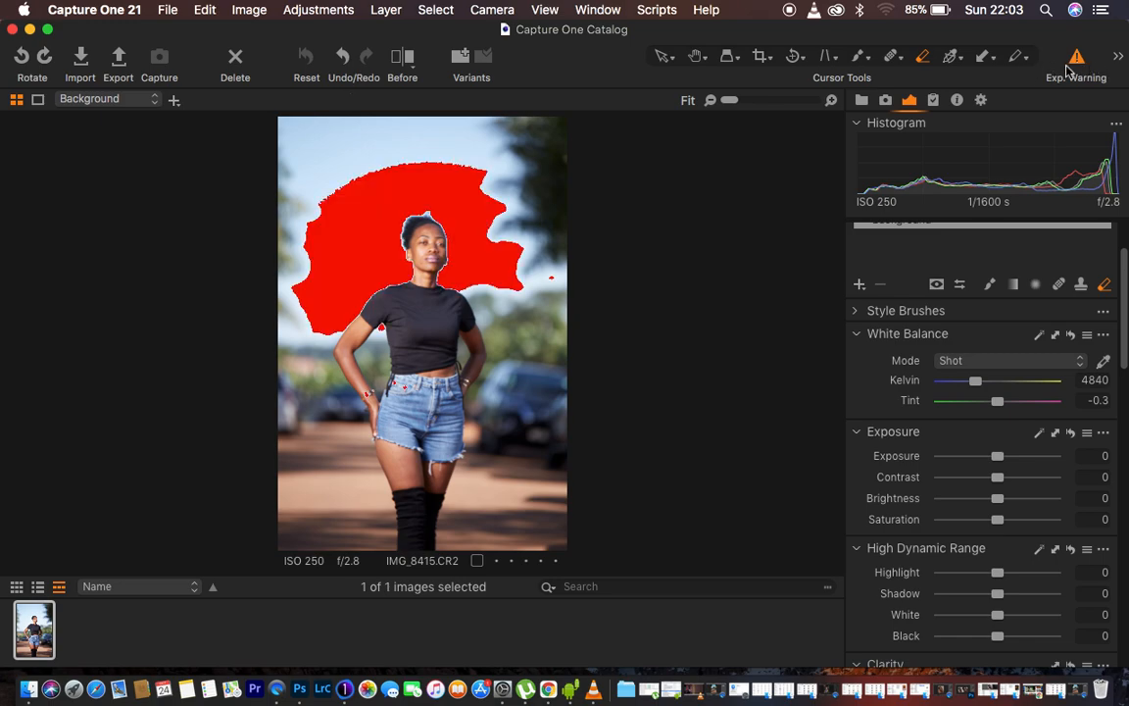
left_click(1078, 63)
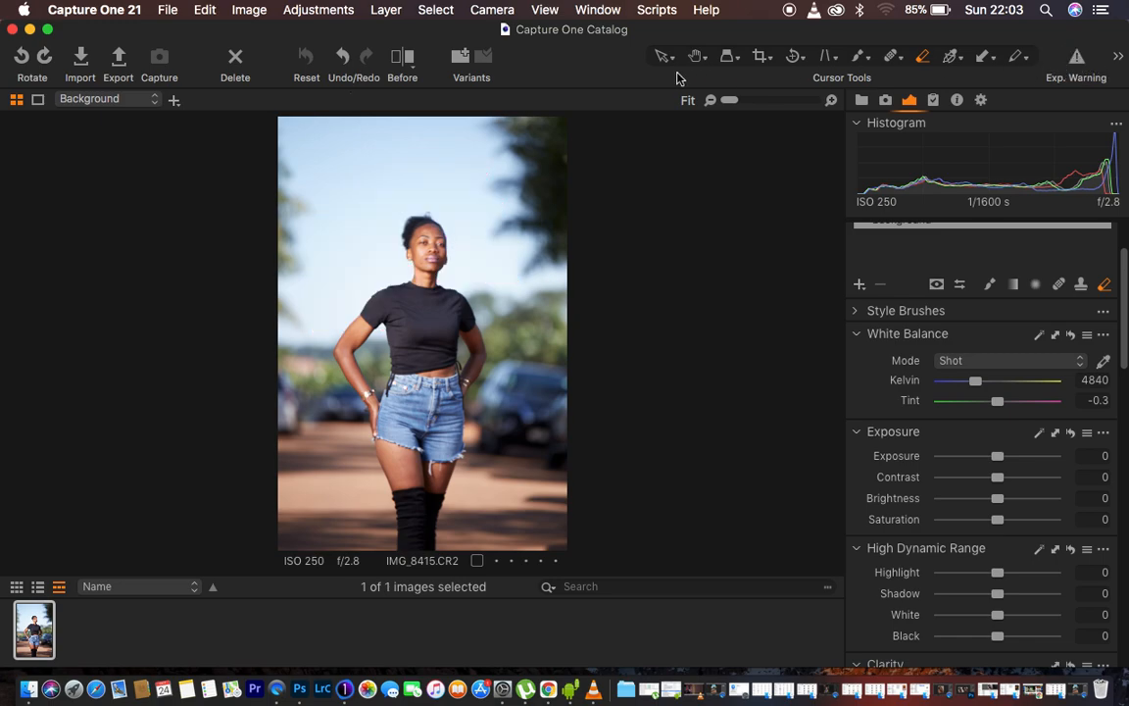
right_click(591, 69)
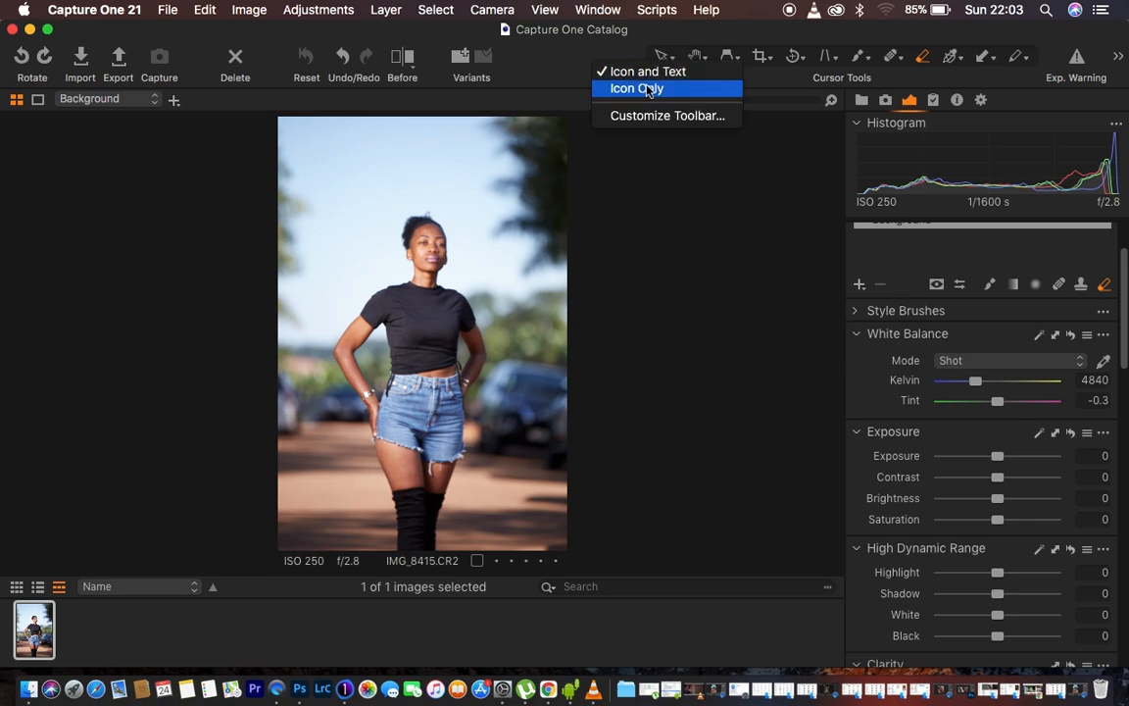
left_click(649, 118)
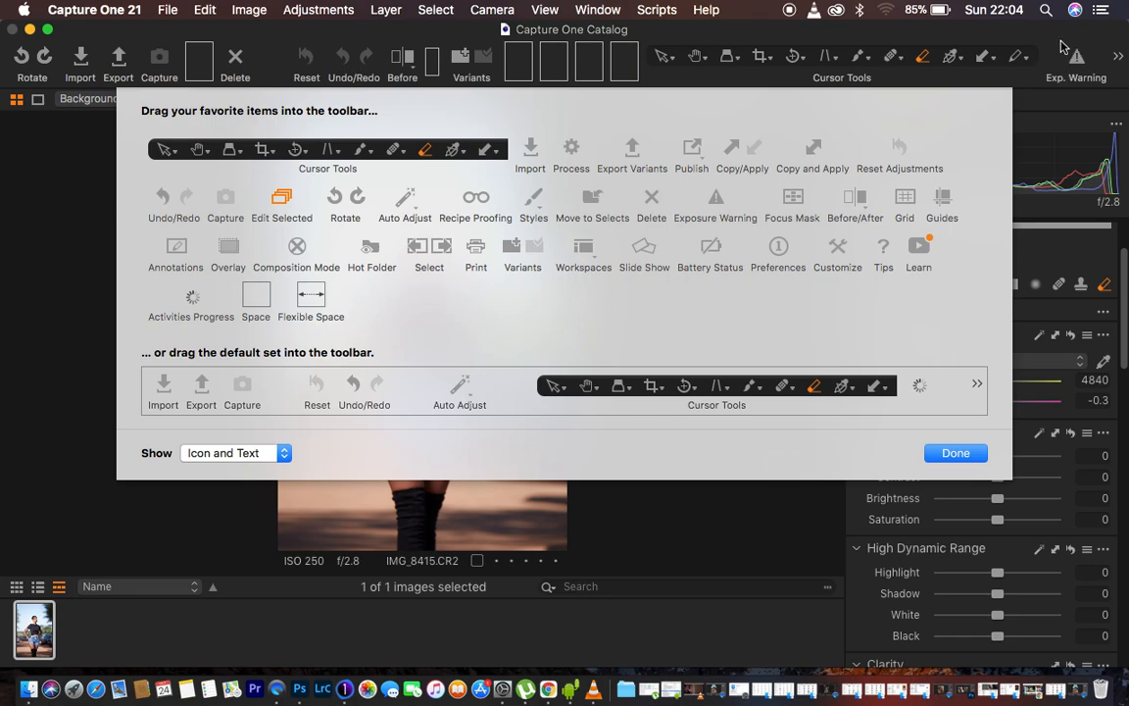
left_click(948, 452)
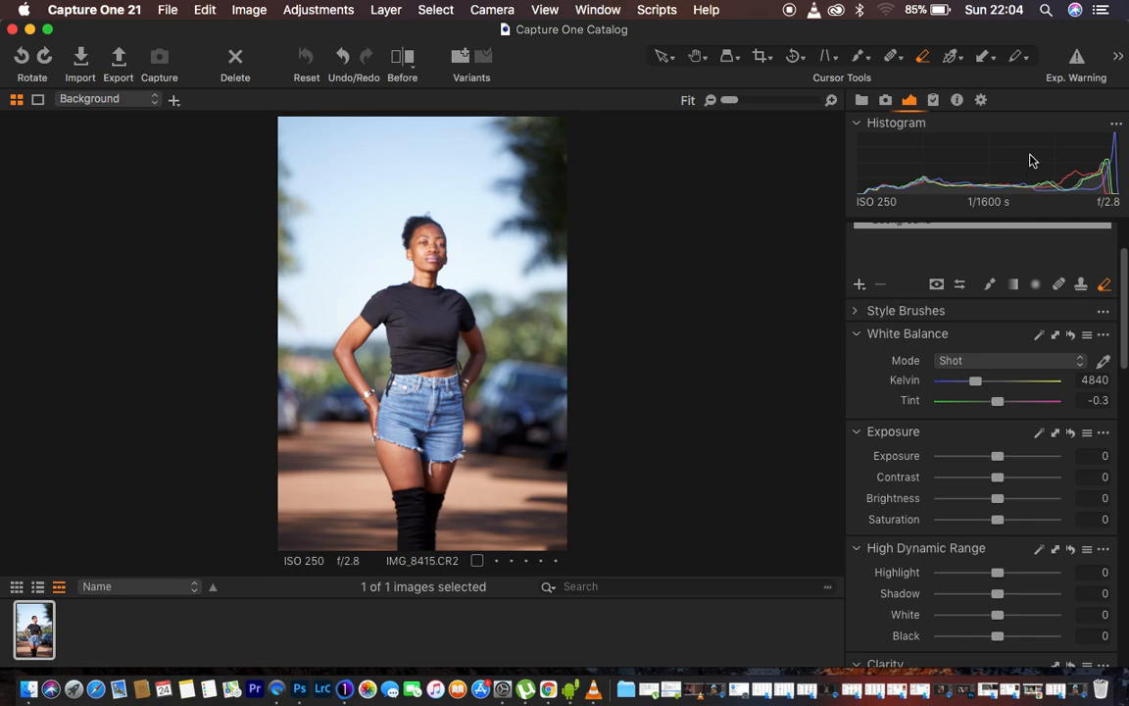
- Turn on the exposure warning and lower both Highlight and White in High Dynamic Range to -100
left_click(1076, 58)
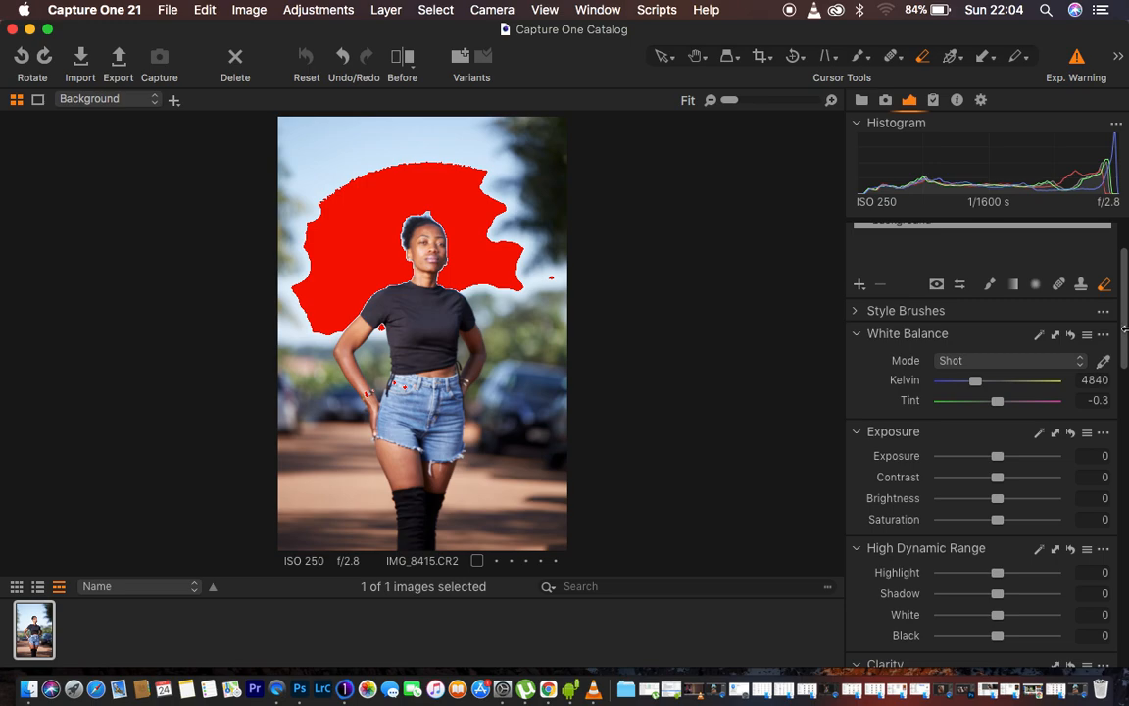
left_click_drag(1125, 336, 1127, 361)
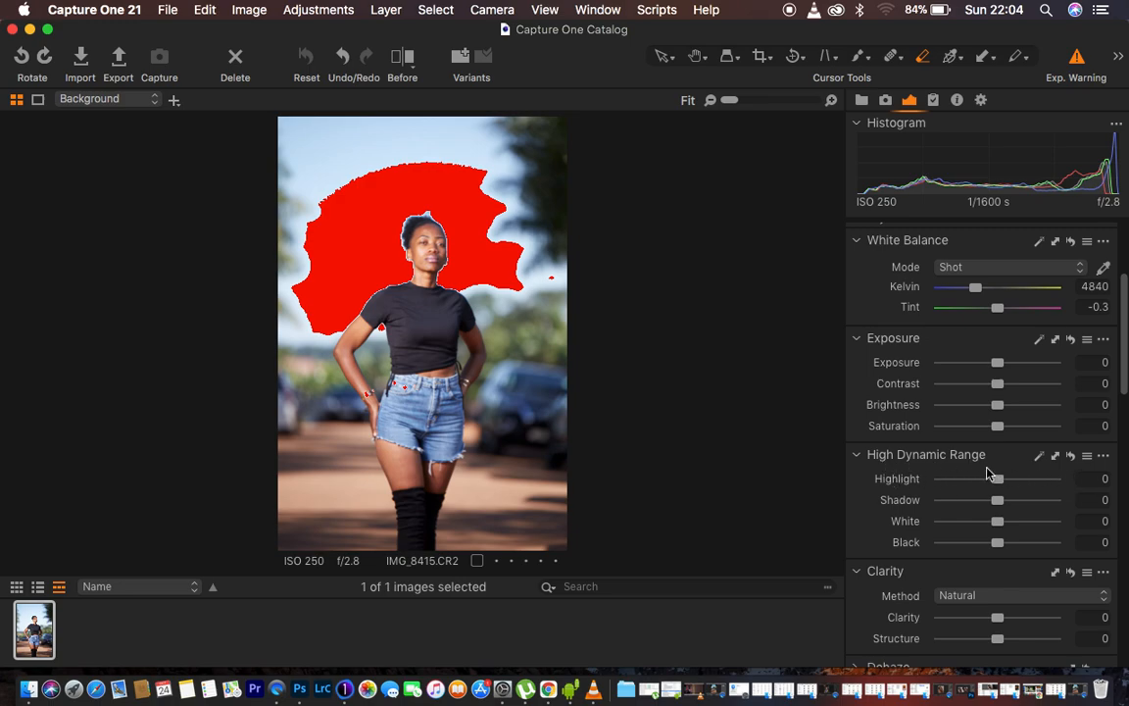
left_click_drag(1123, 374, 1123, 395)
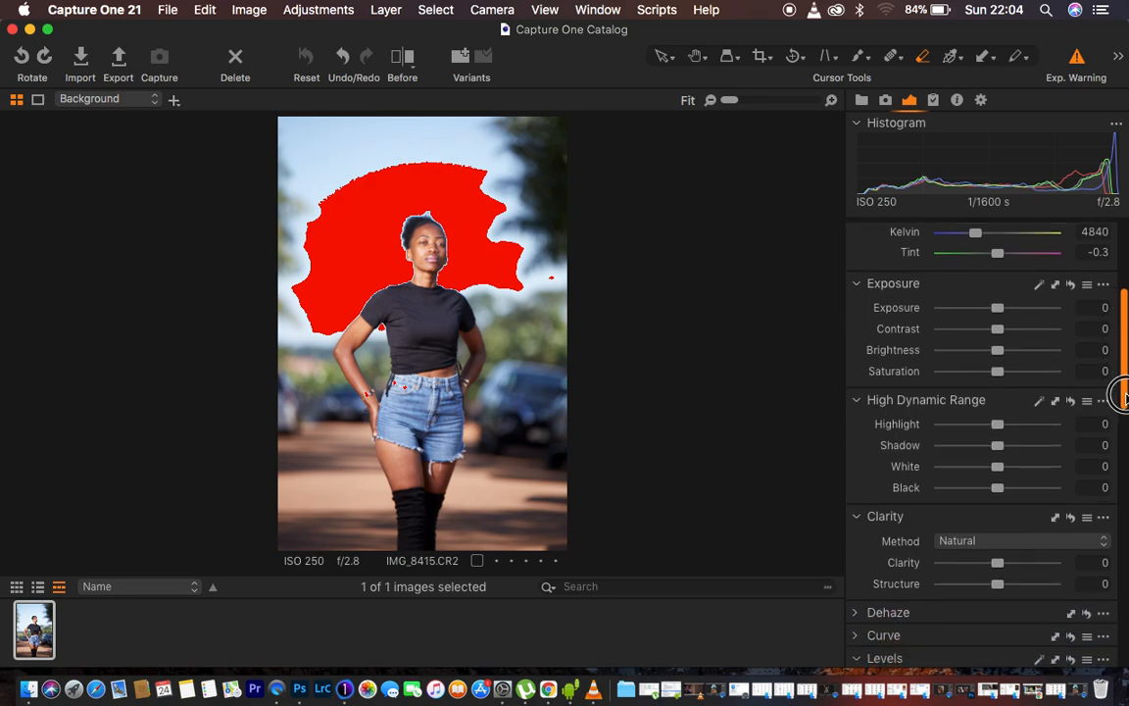
left_click_drag(997, 428, 904, 441)
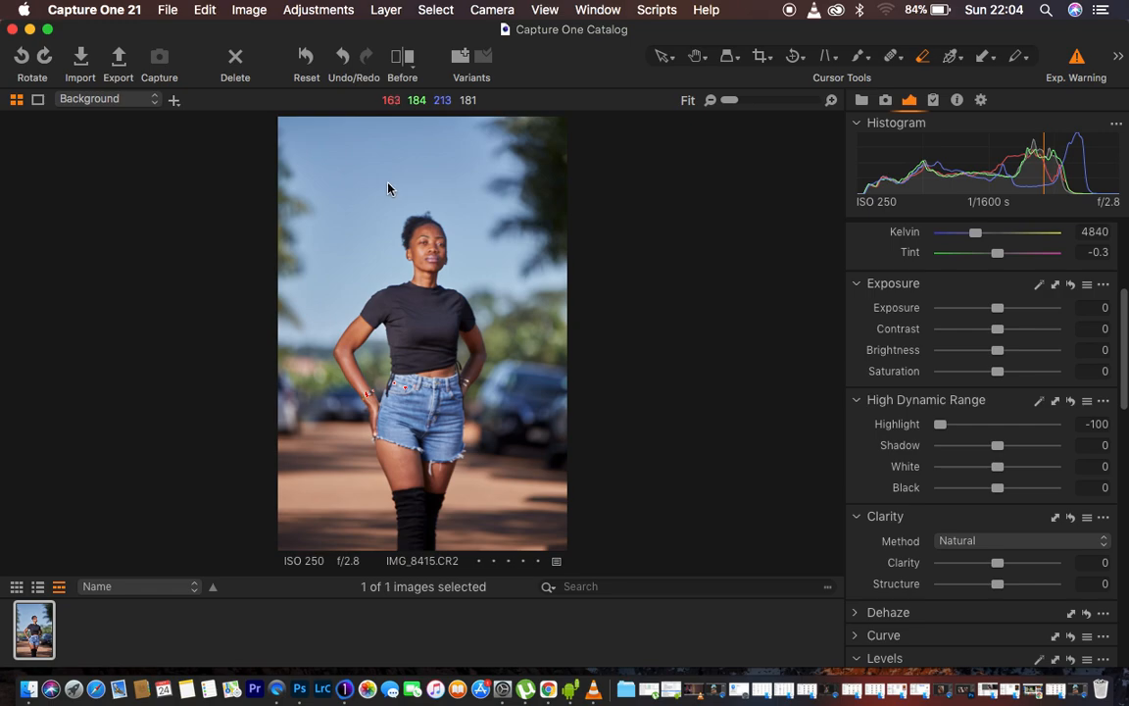
left_click_drag(996, 466, 927, 469)
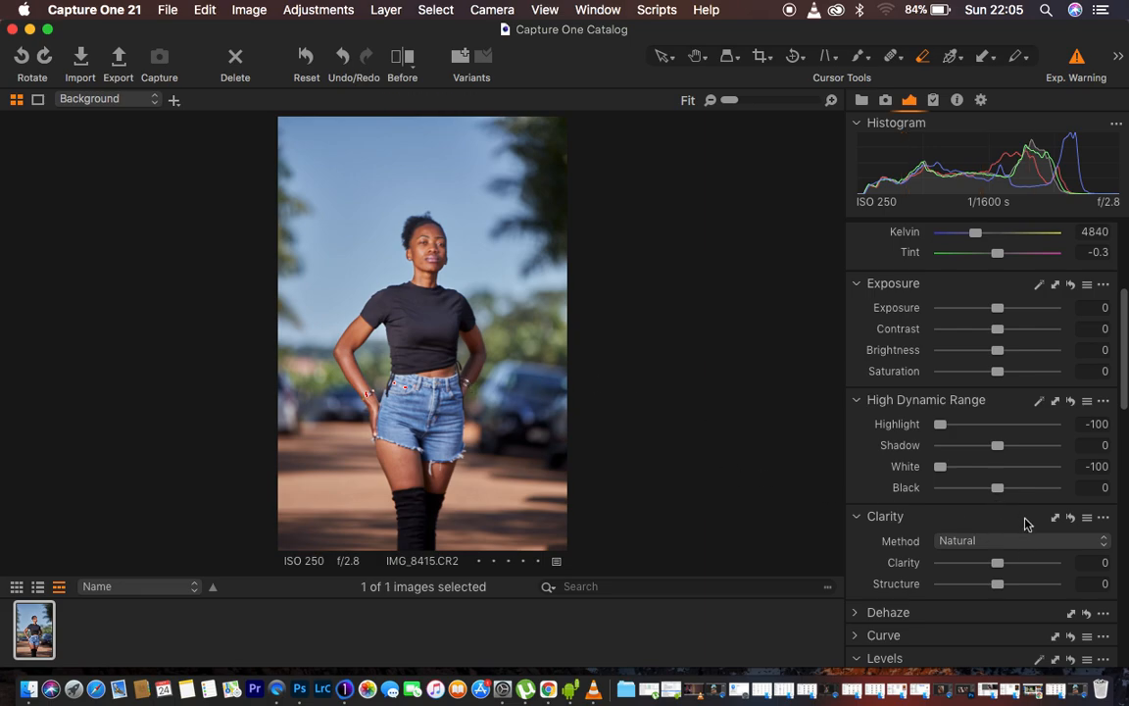
- Adjust the RGB Levels by setting the black input point to 6 and the white input point to 246
scroll(1025, 524, "down", 5)
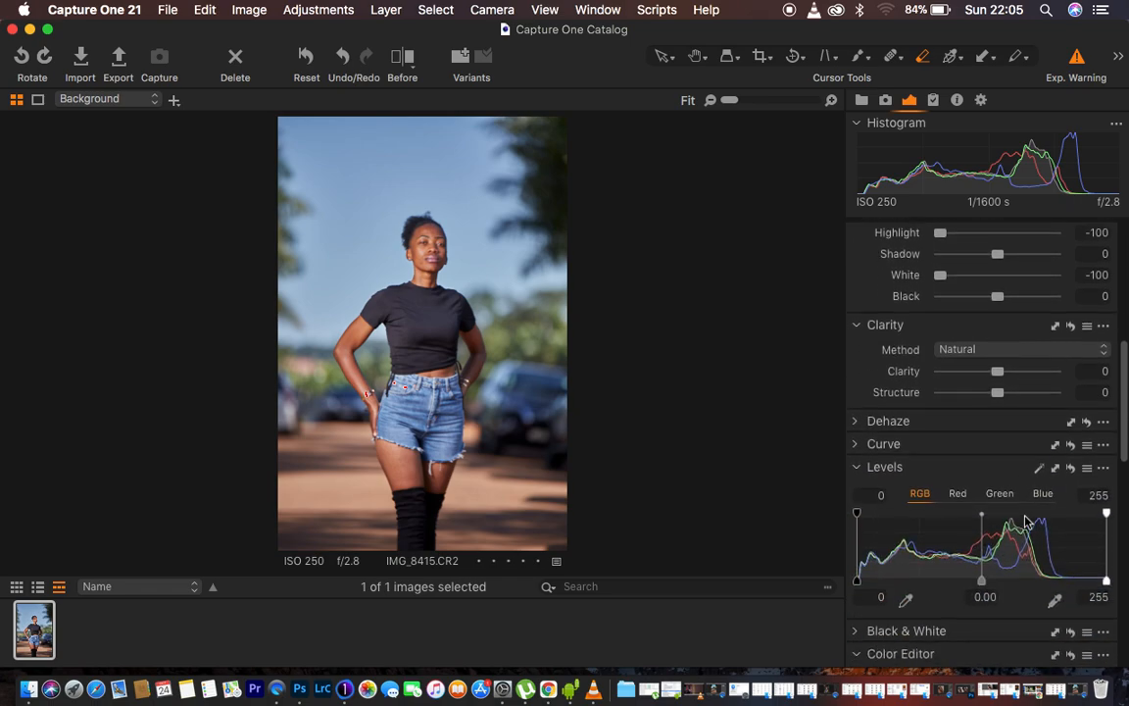
left_click_drag(859, 520, 862, 515)
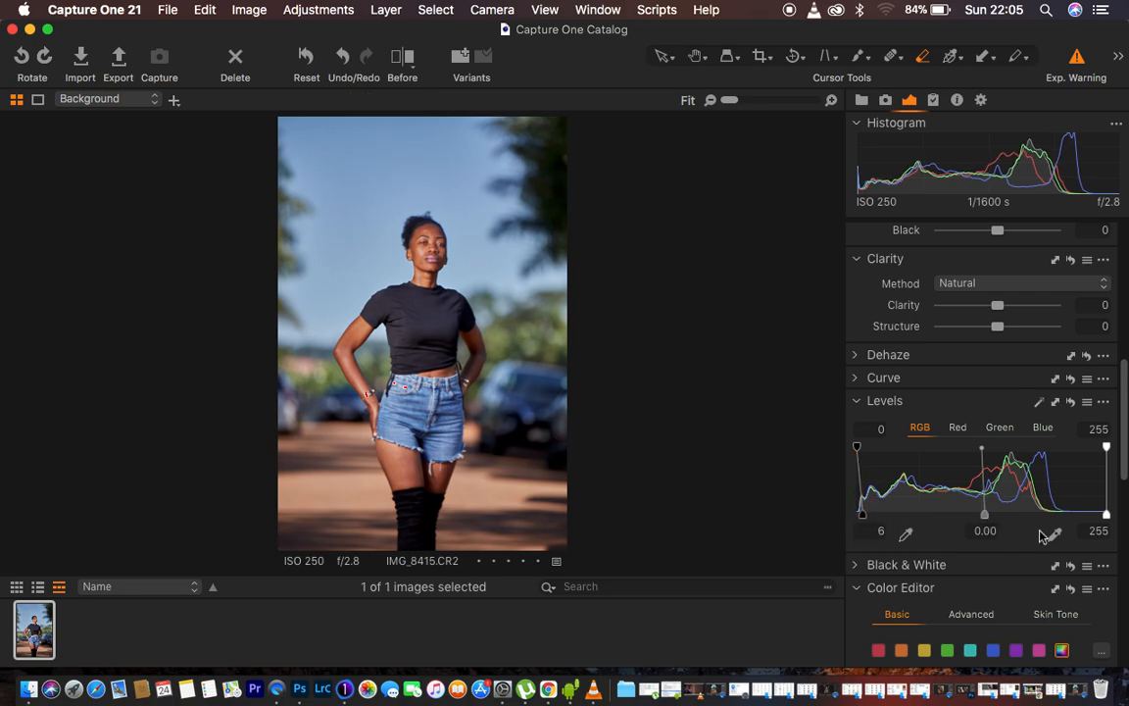
left_click_drag(1105, 516, 1093, 517)
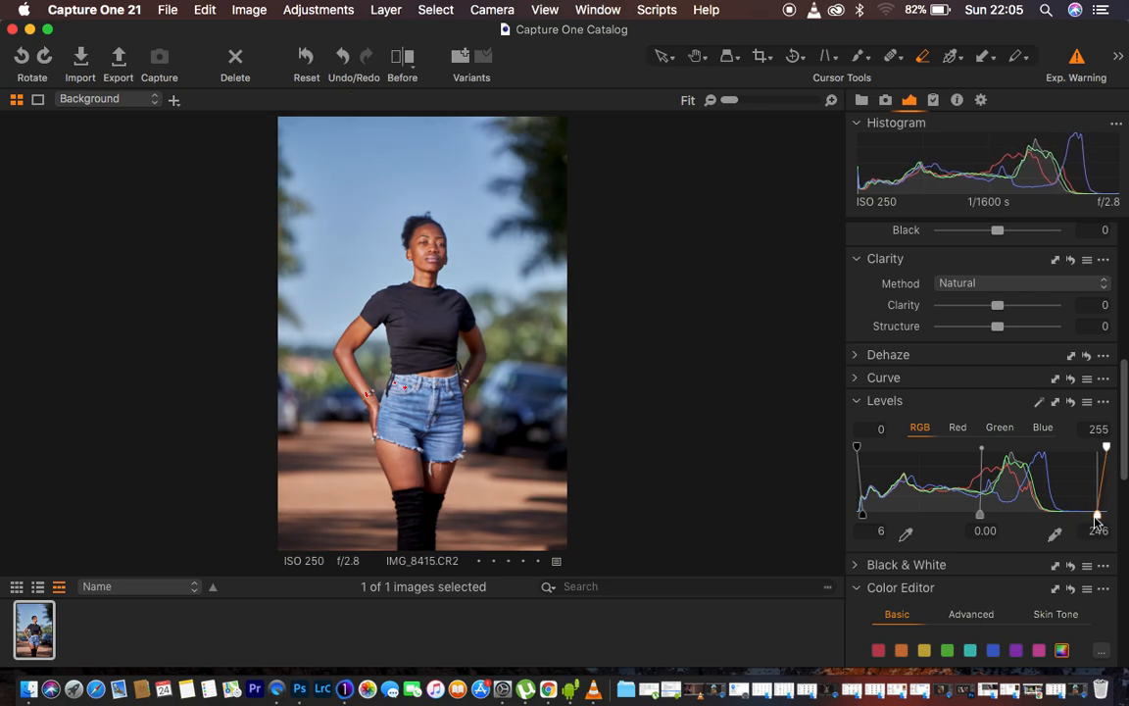
- Set the High Dynamic Range Black to -21 and Shadow to 9, and raise Clarity to 6
scroll(990, 391, "up", 5)
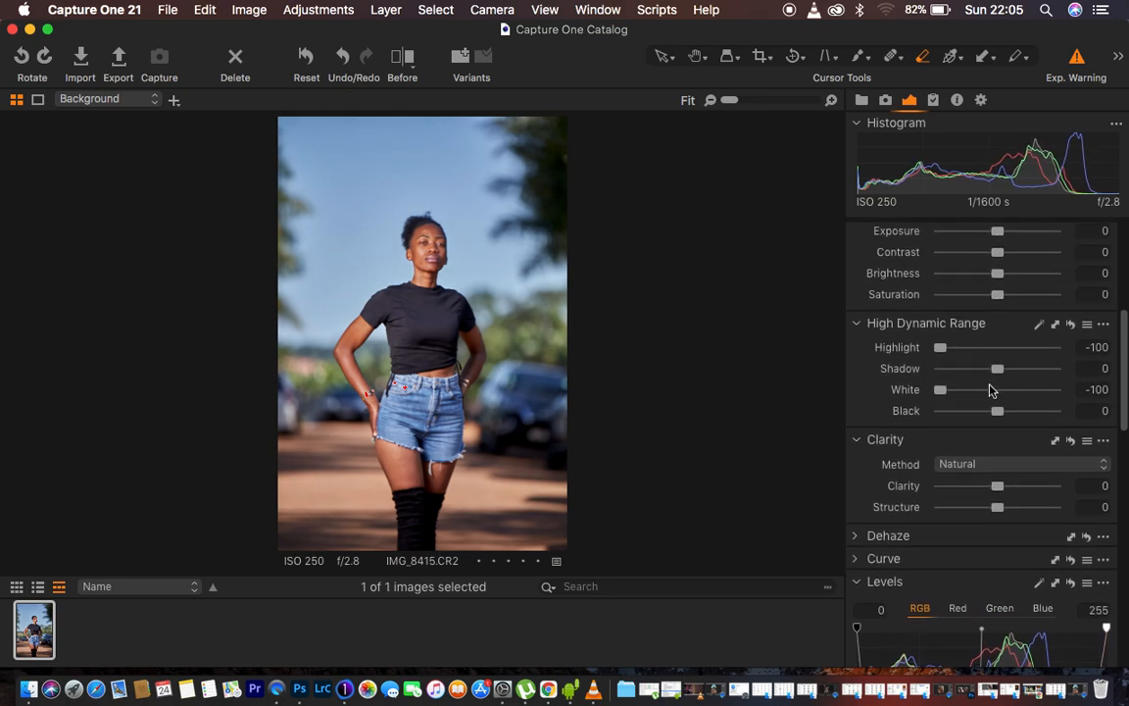
left_click_drag(998, 416, 1005, 380)
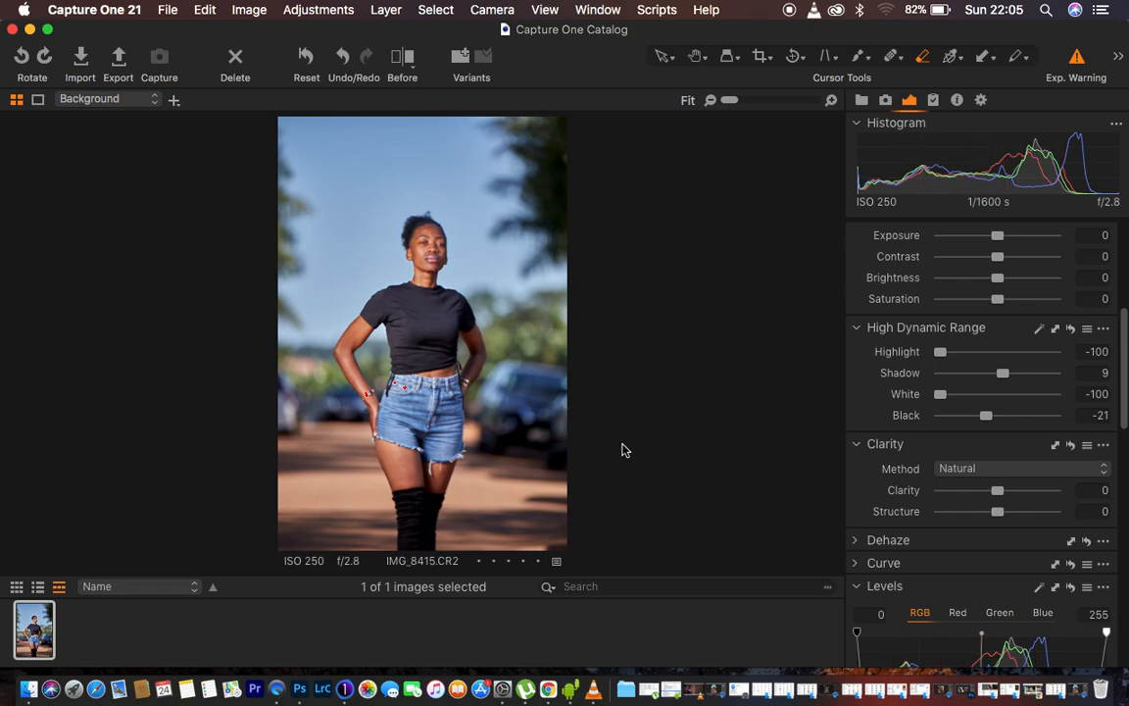
left_click_drag(997, 489, 1001, 490)
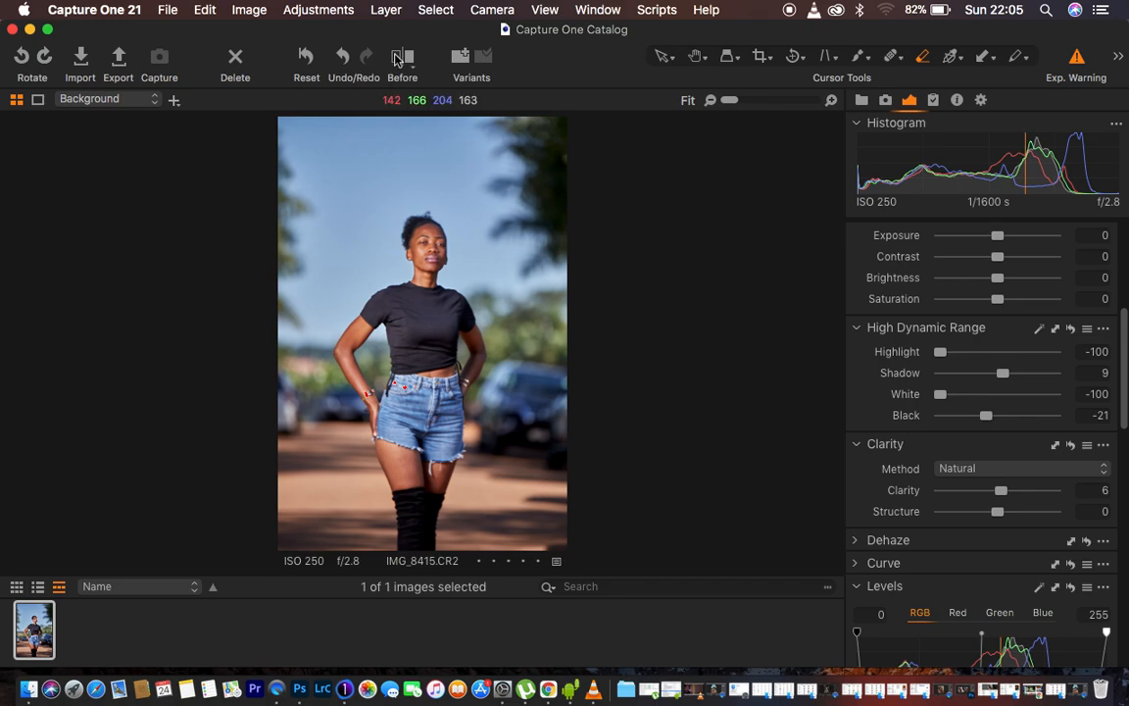
- Compare the photo before and after the edits with the split view, and set Contrast to 4
key("y")
left_click_drag(423, 333, 202, 327)
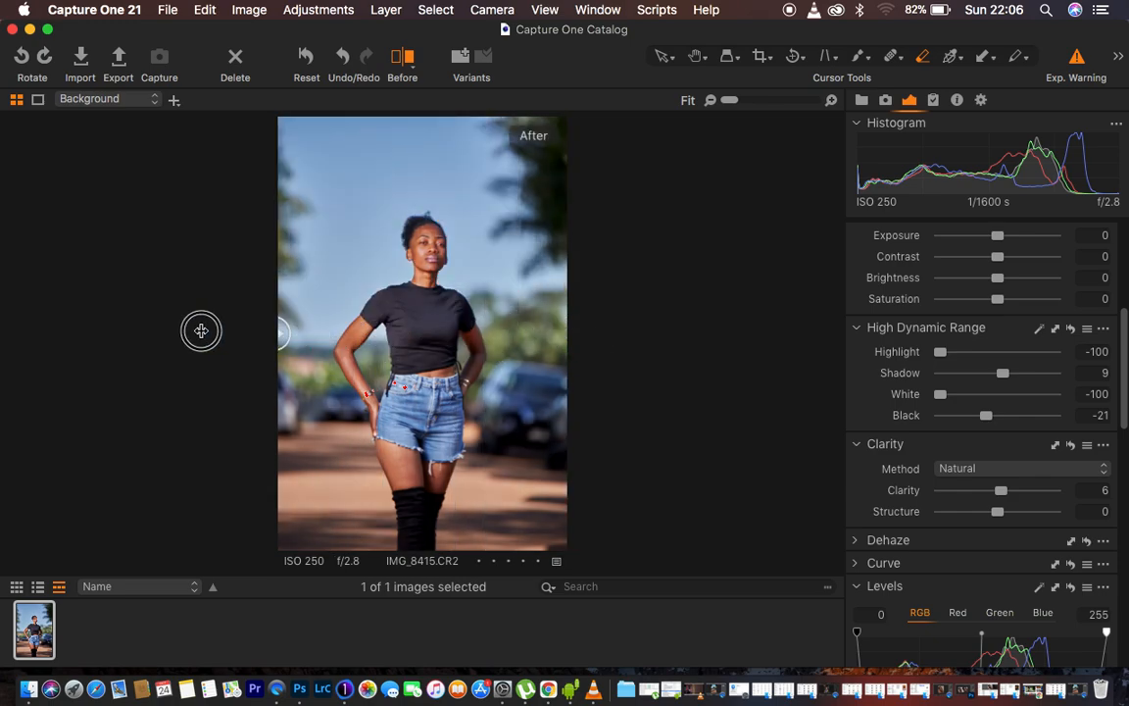
left_click(404, 61)
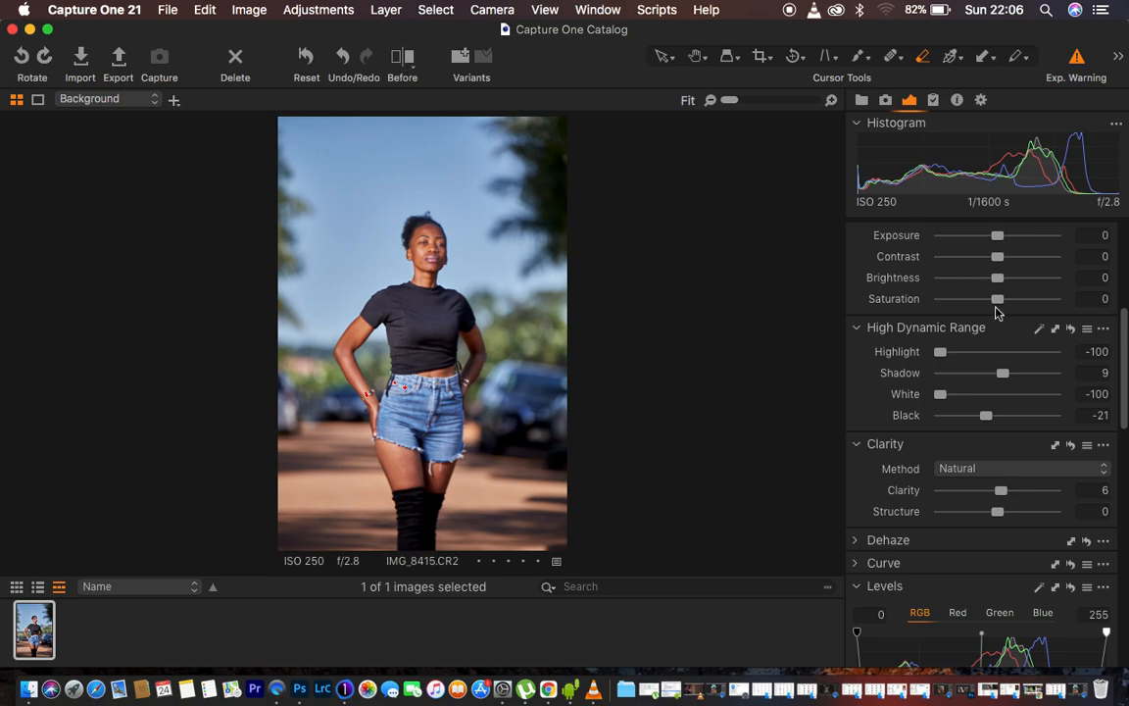
left_click_drag(999, 258, 1007, 261)
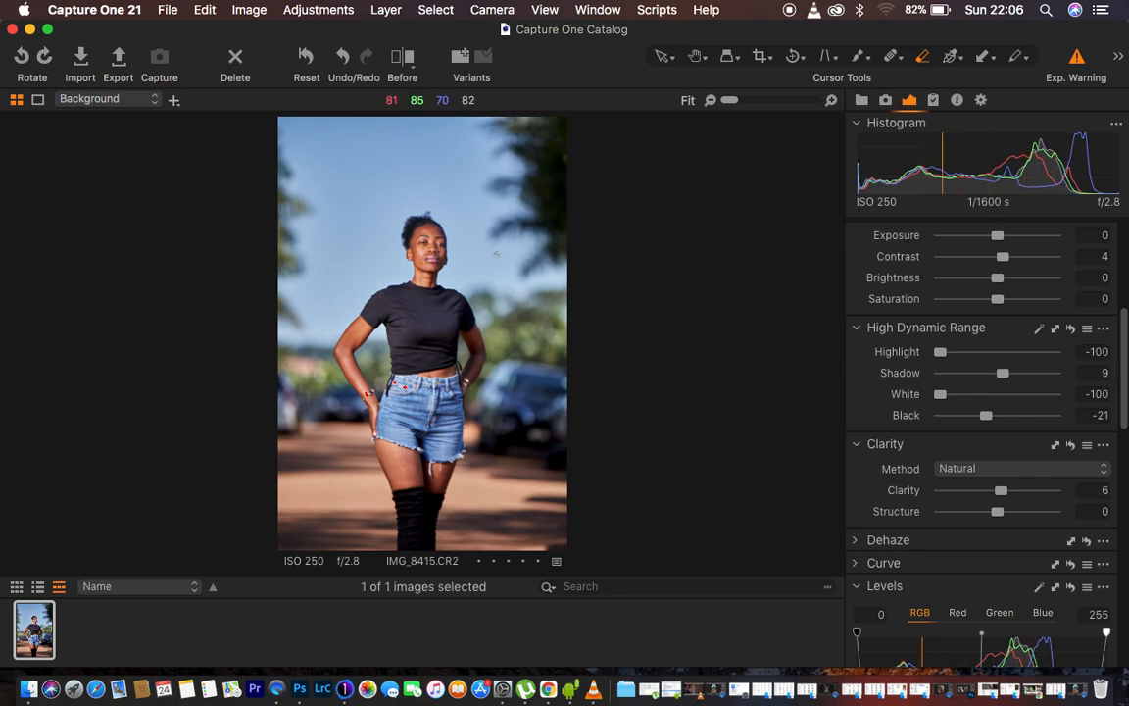
- Add a new filled adjustment layer above the background and name it "color grade"
scroll(991, 433, "up", 5)
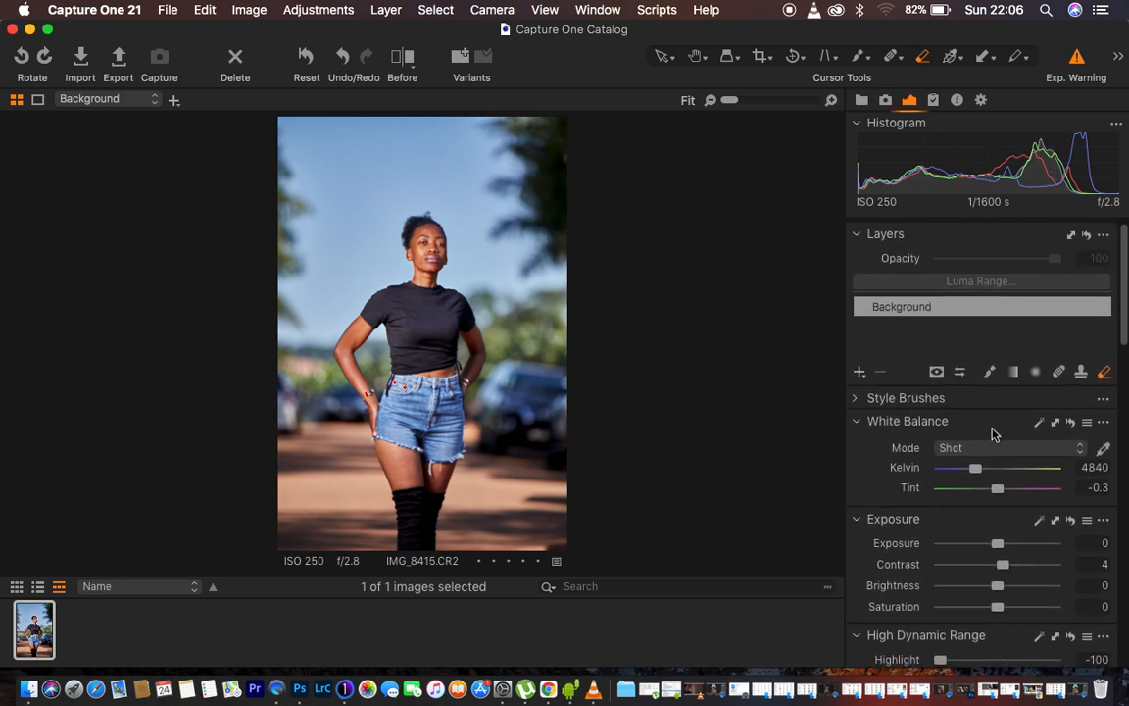
left_click(859, 374)
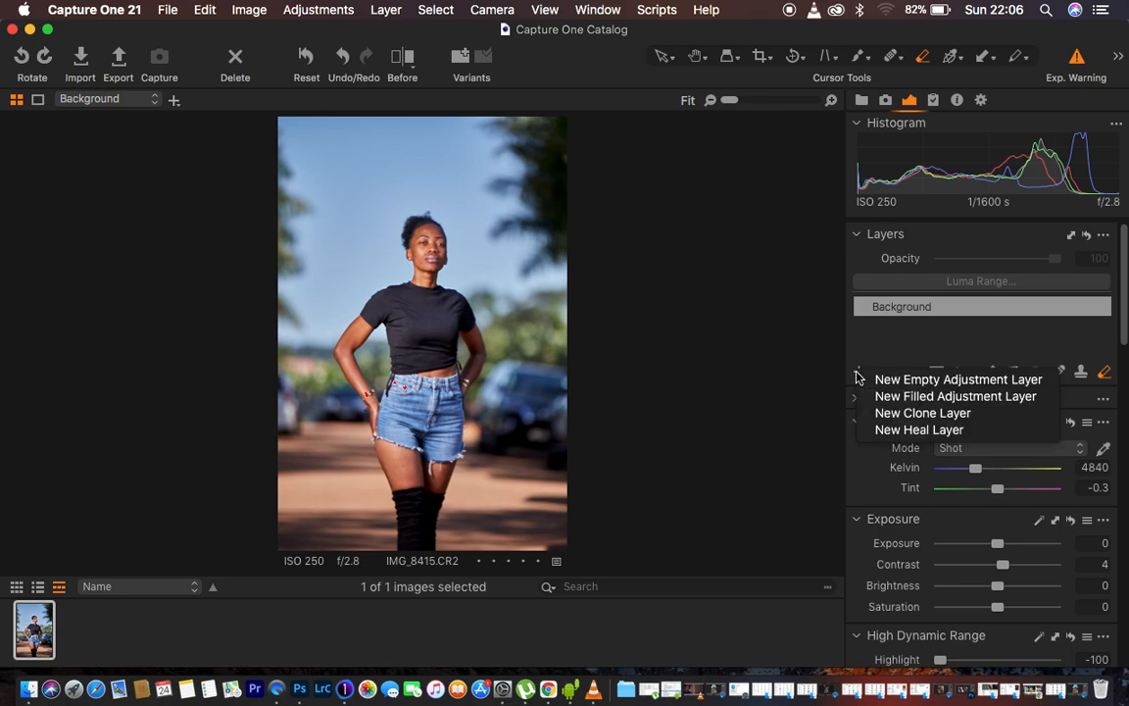
left_click(930, 397)
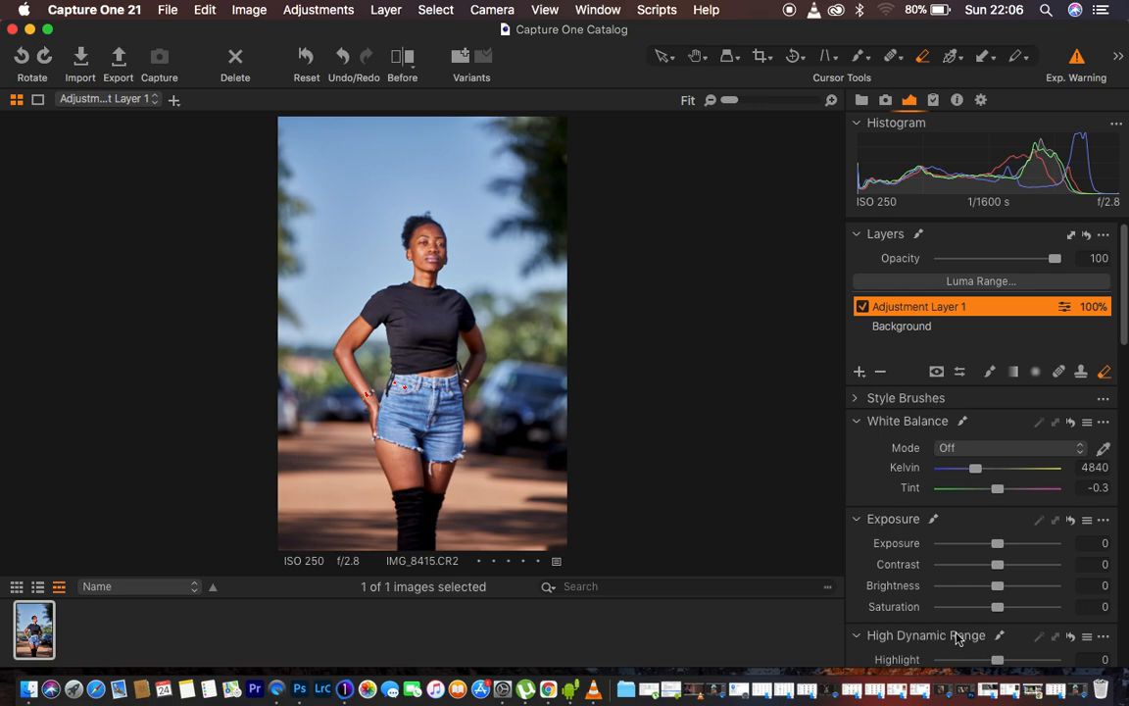
mouse_move(962, 638)
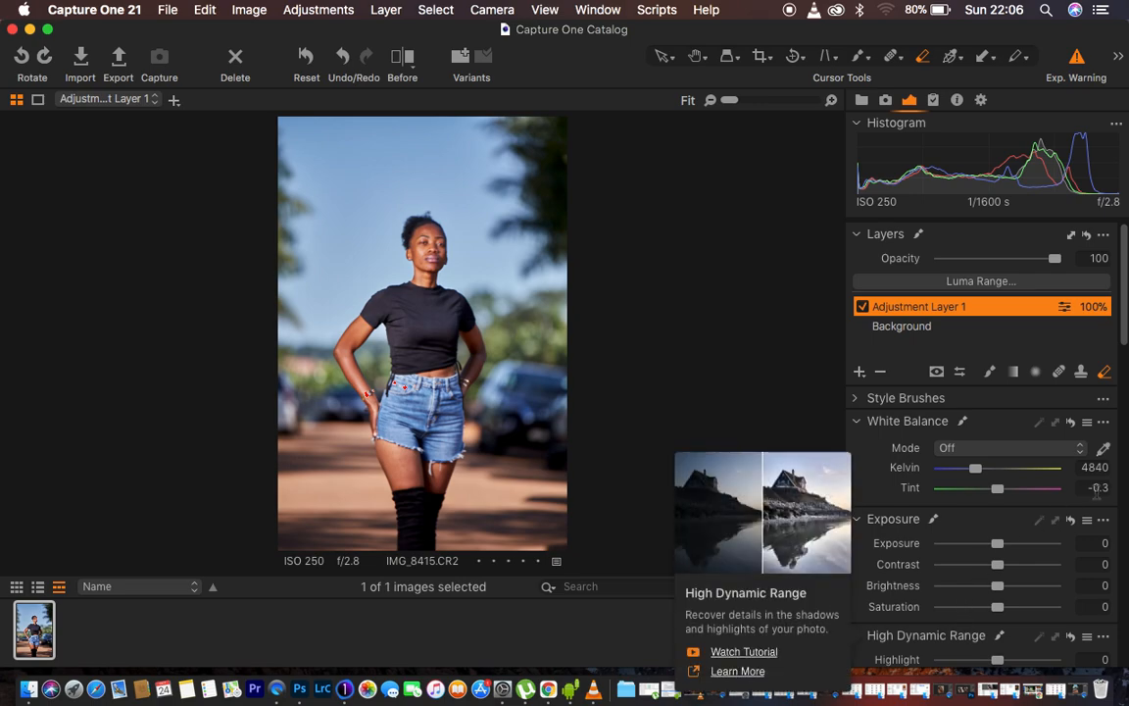
double_click(914, 306)
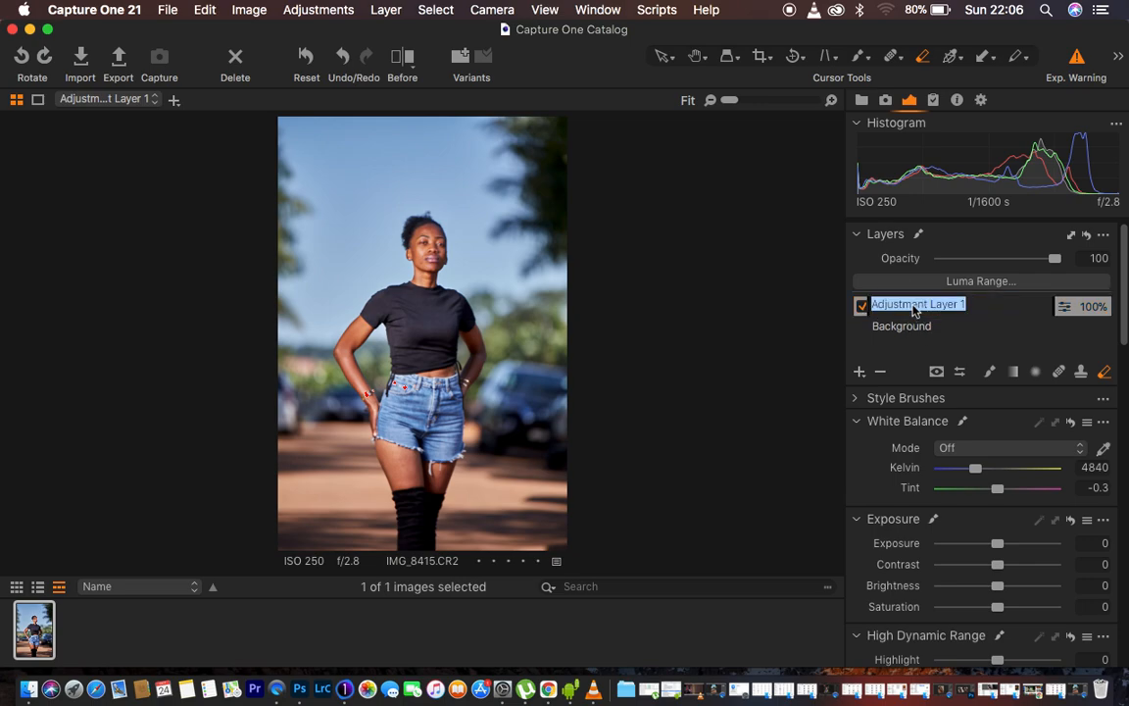
type("de")
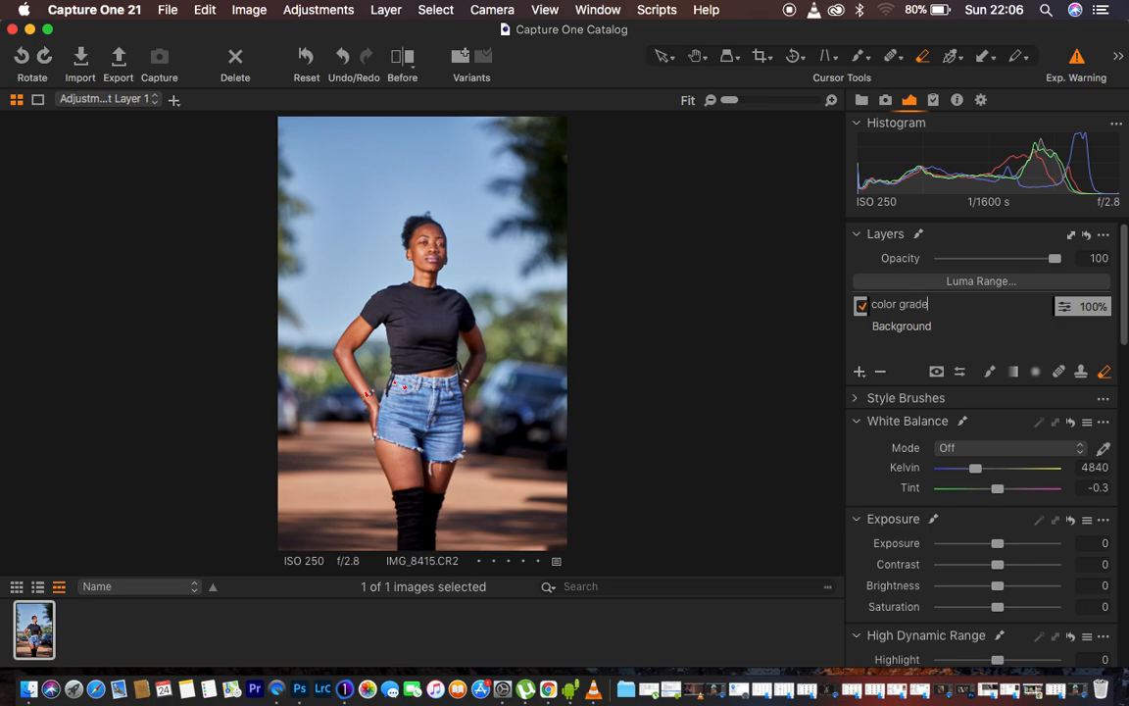
key("Return")
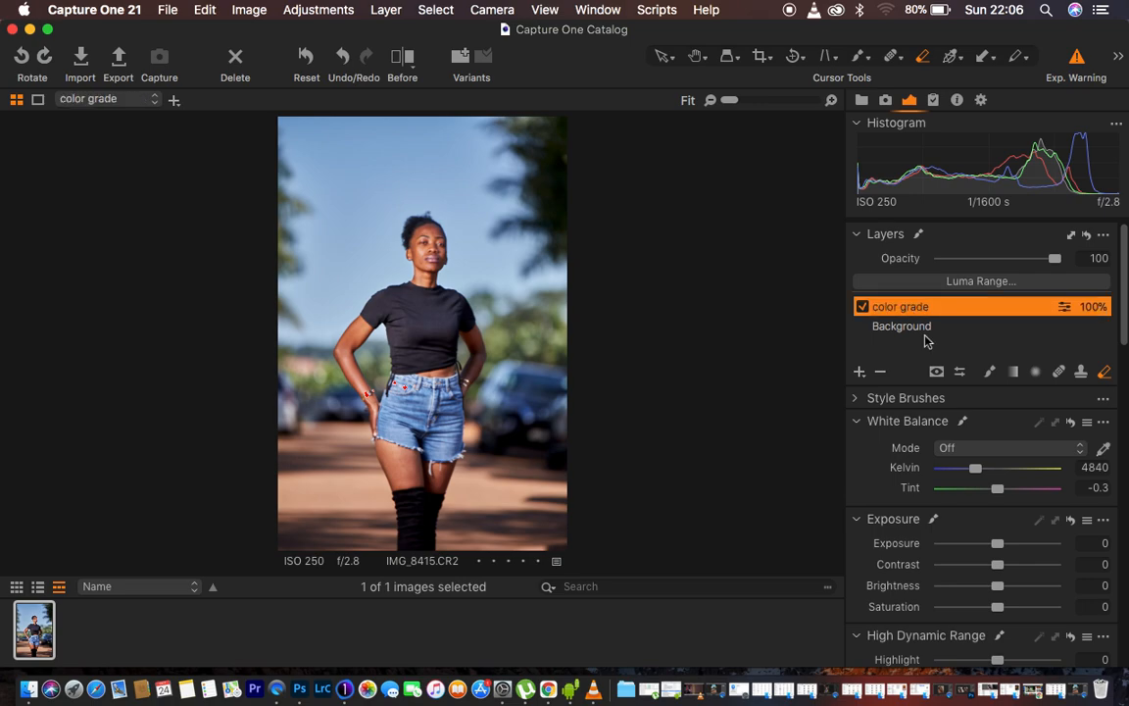
- Sample the skin color from the woman's cheek with the Color Editor's Skin Tone picker on the color grade layer
scroll(1002, 419, "down", 1)
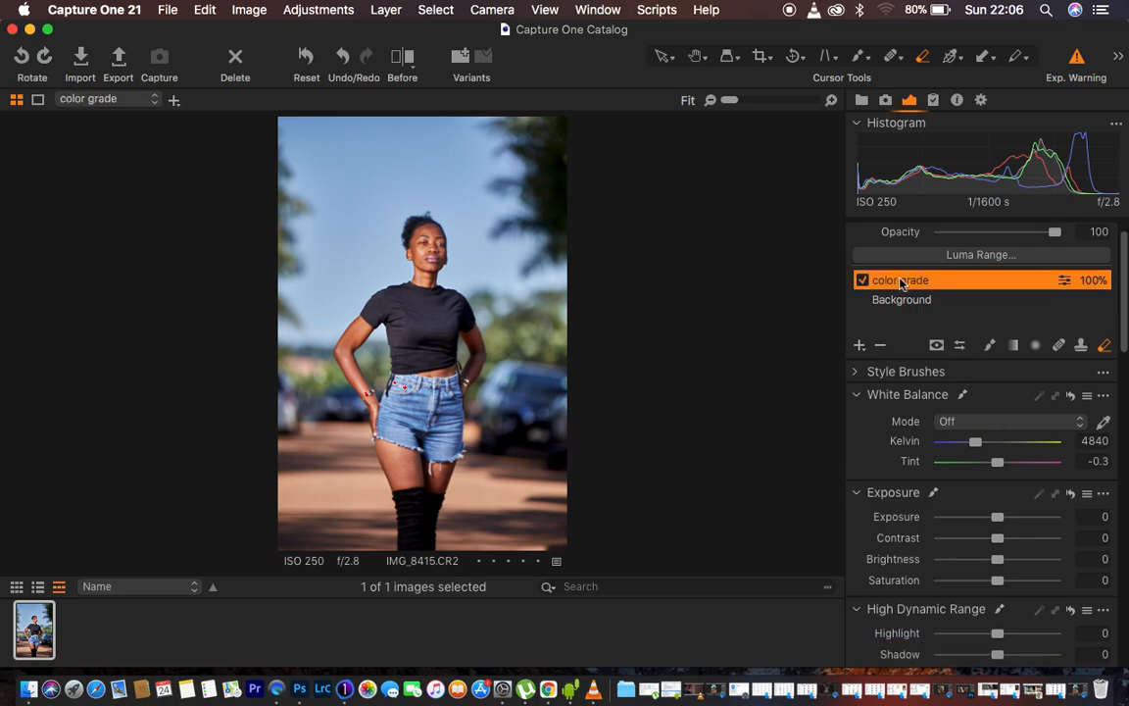
scroll(966, 534, "down", 10)
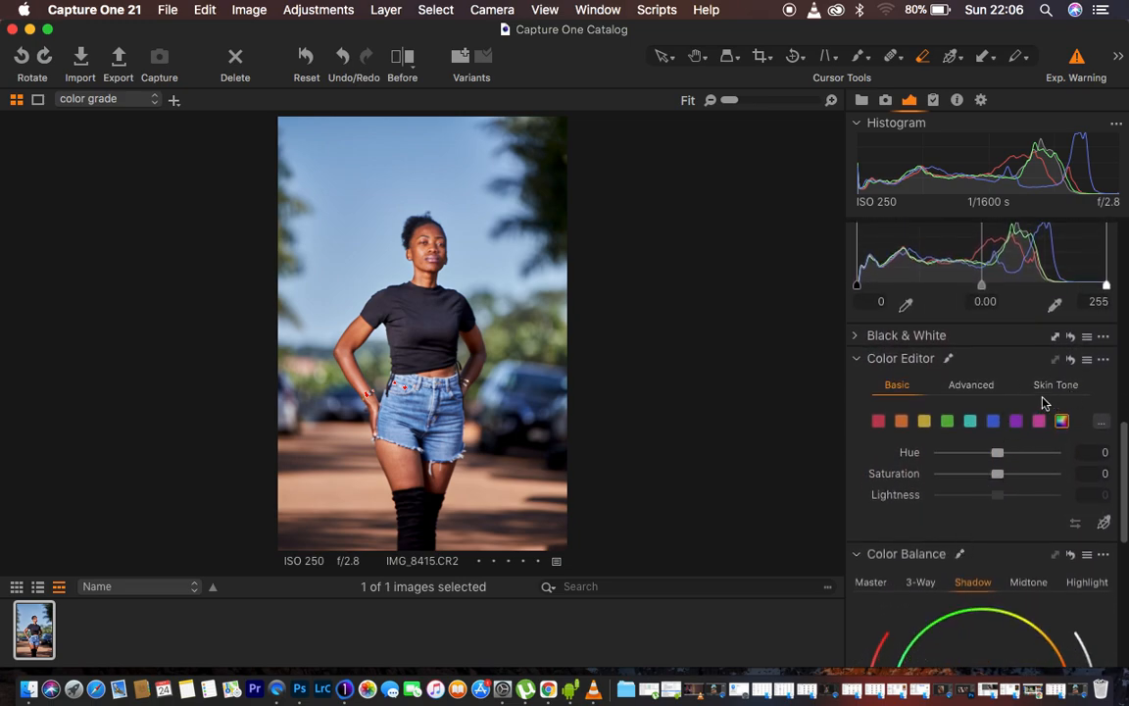
left_click(858, 359)
left_click(858, 359)
left_click(1049, 388)
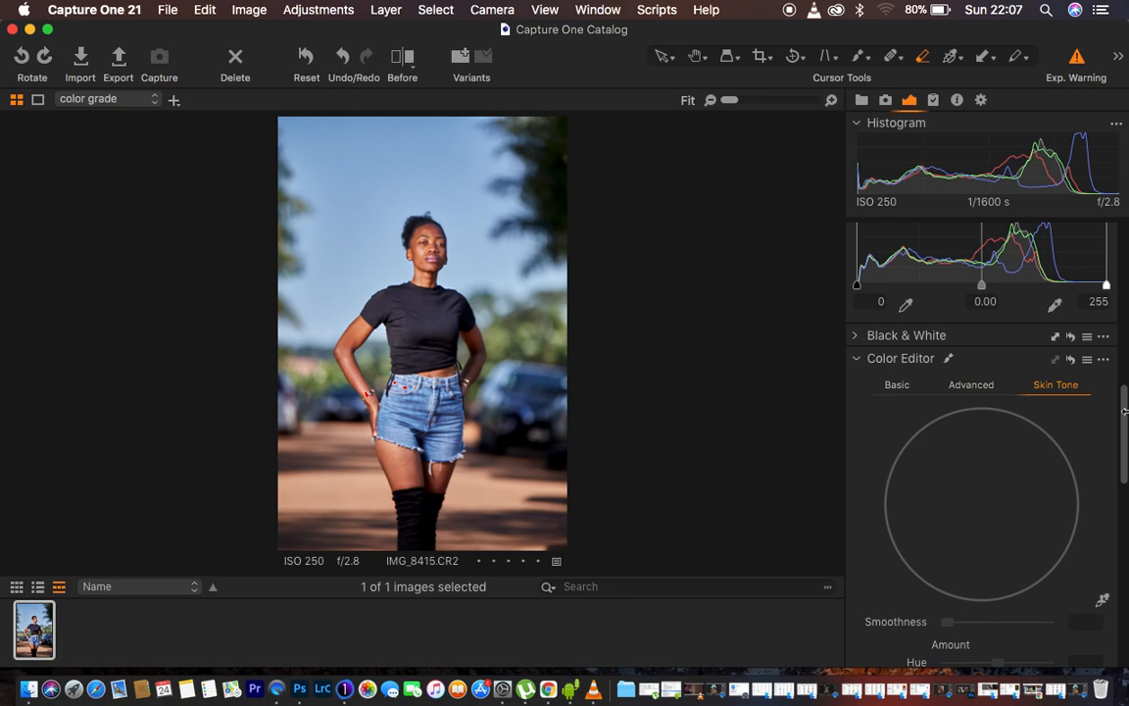
left_click_drag(1125, 416, 1125, 443)
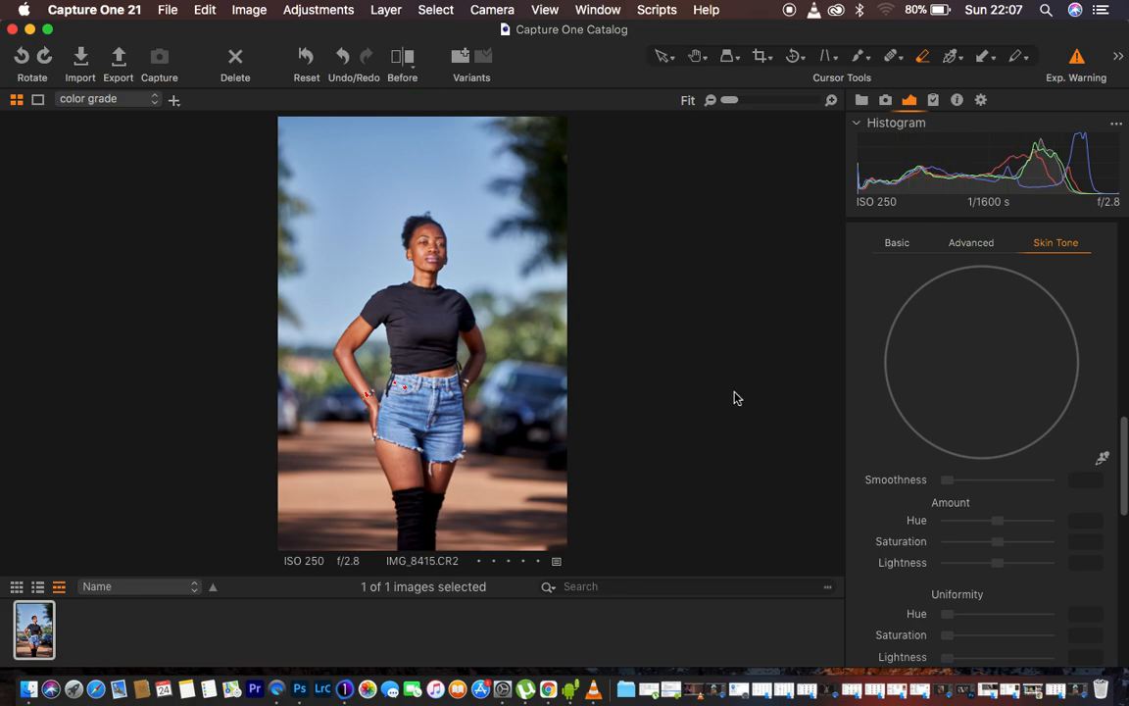
left_click(1102, 457)
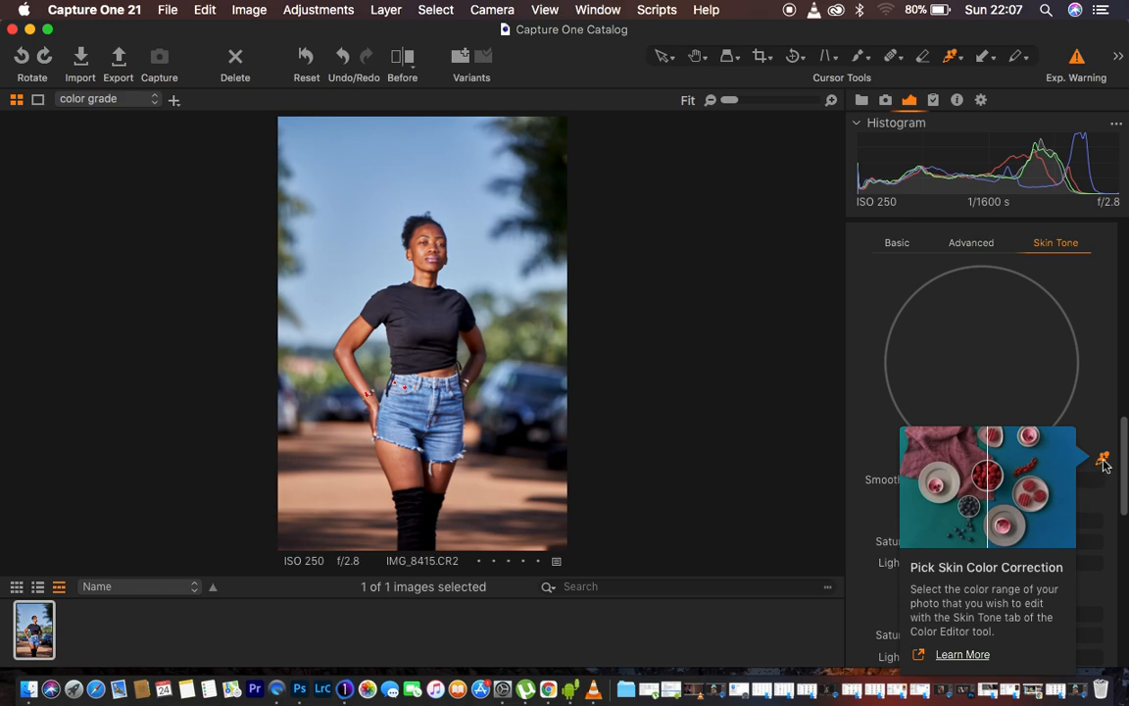
scroll(522, 396, "up", 2)
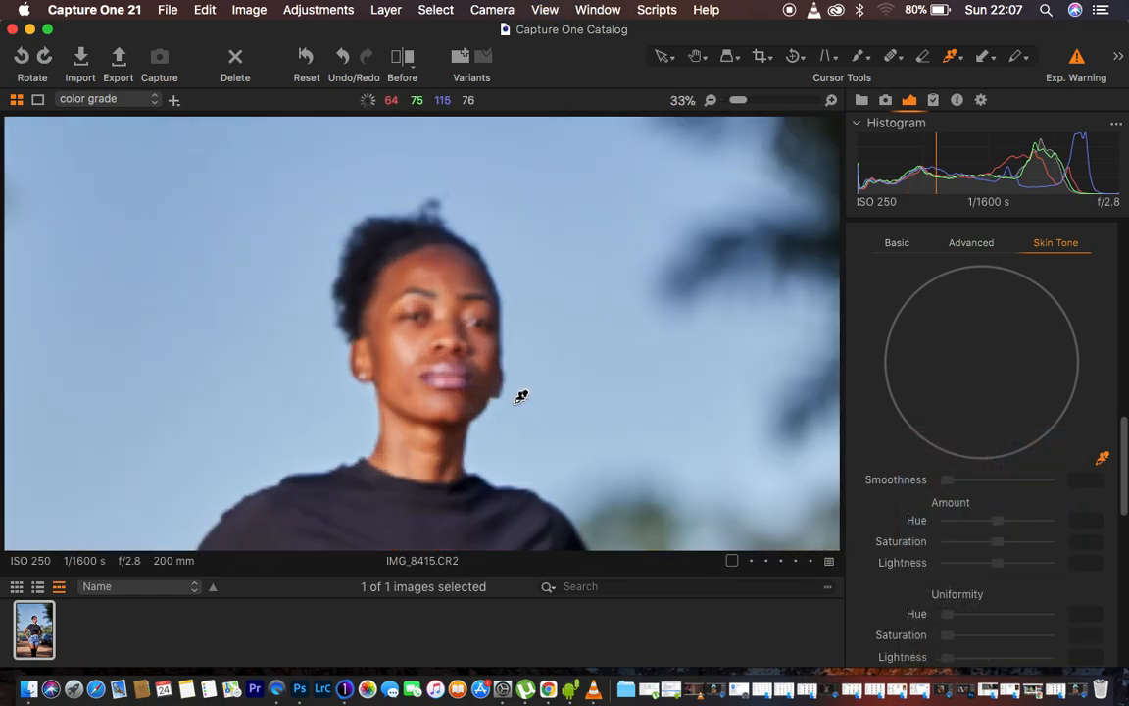
scroll(521, 396, "up", 2)
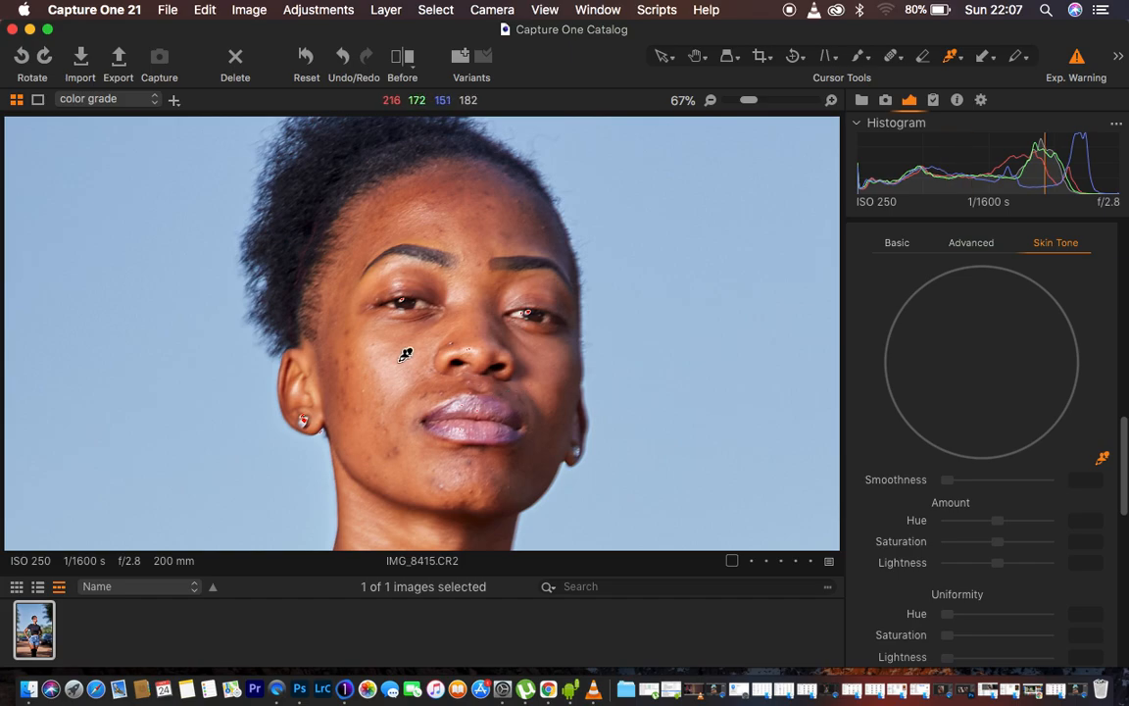
left_click(349, 322)
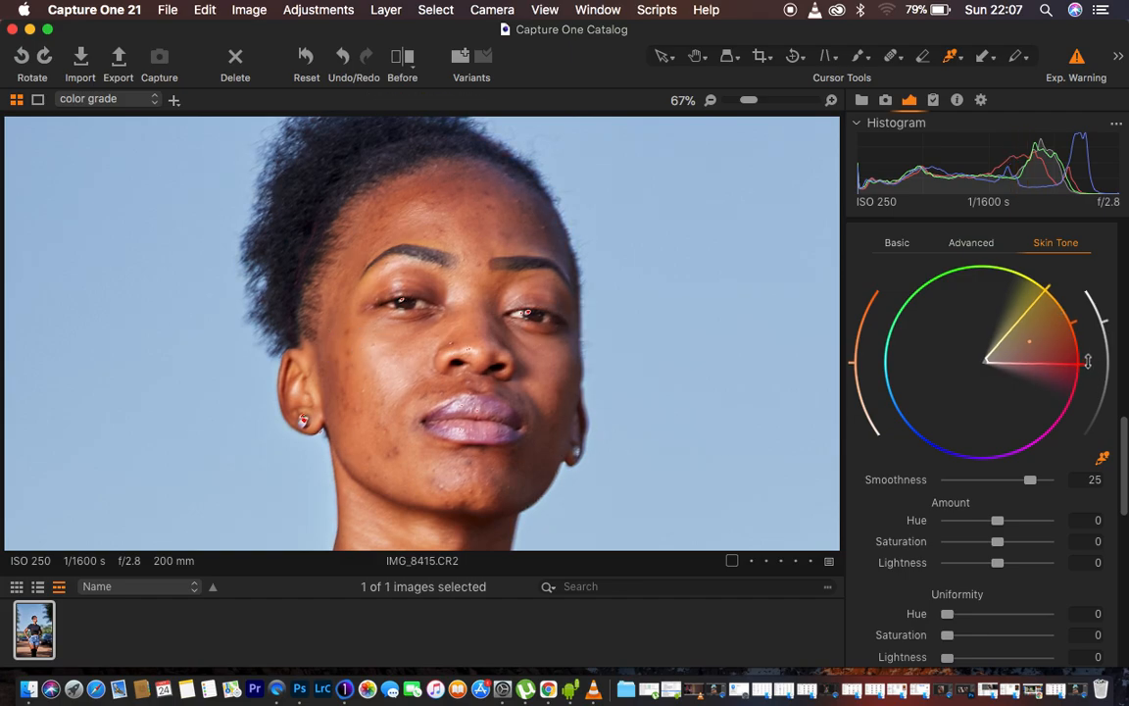
- Even out the sampled skin tone by setting Uniformity Hue to 81.4 and Uniformity Saturation to 59.7
key("super+minus")
key("super+minus")
key("super+minus")
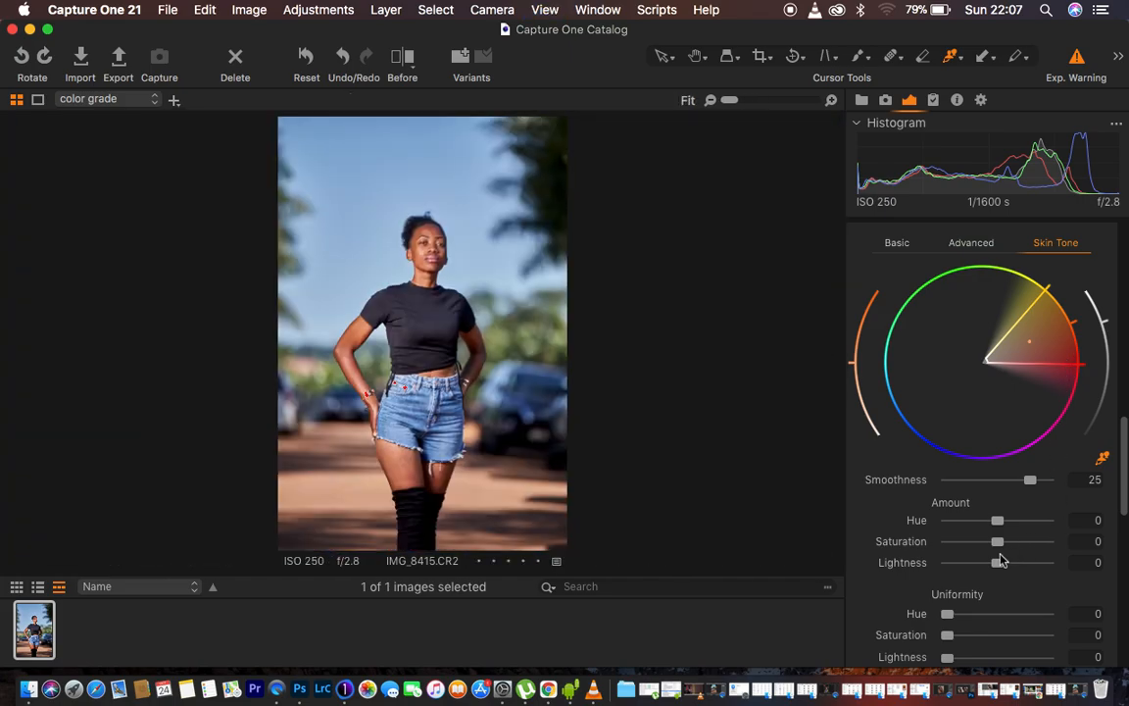
left_click_drag(947, 611, 1017, 618)
left_click_drag(1017, 611, 1018, 614)
left_click_drag(951, 638, 1029, 615)
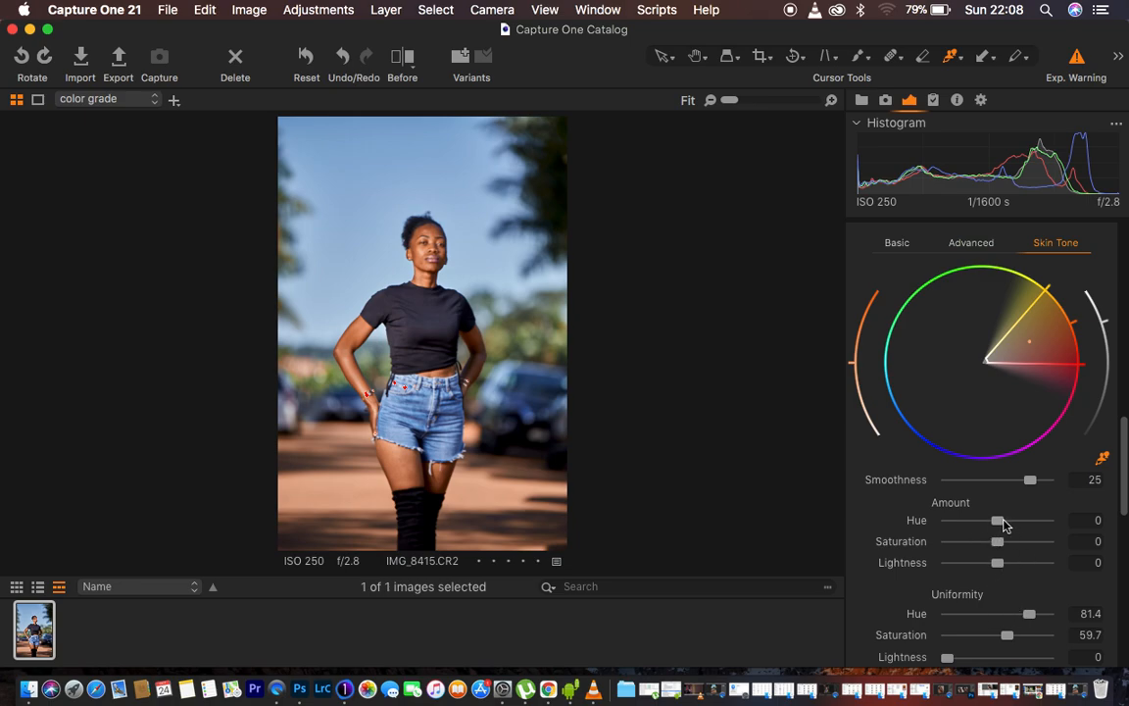
- Try the skin tone's Amount Hue at the extremes 5 and -5, and settle it at 0.2
left_click_drag(1002, 527, 1125, 529)
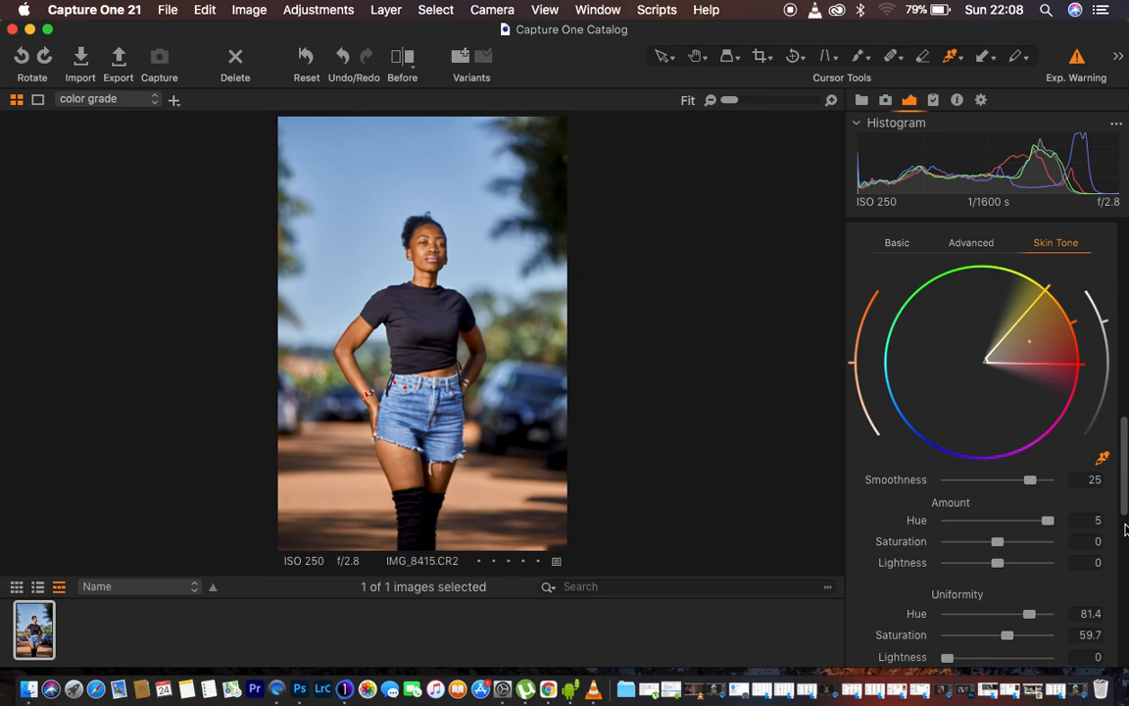
left_click_drag(1048, 522, 914, 532)
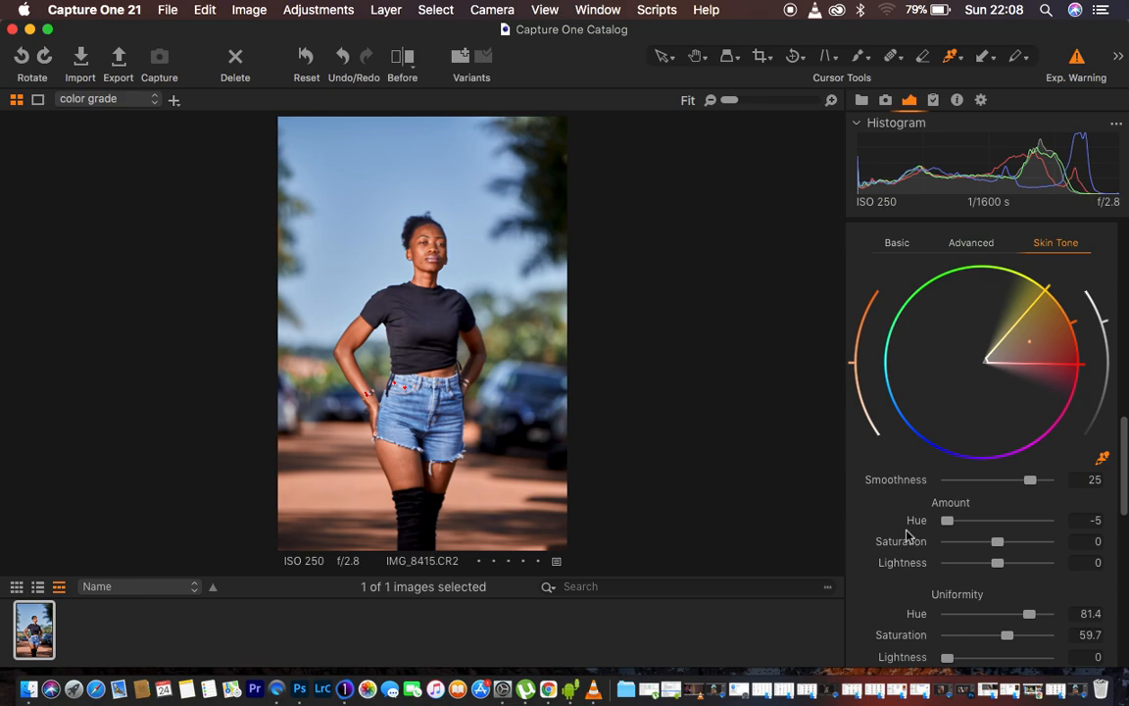
left_click_drag(952, 525, 1003, 525)
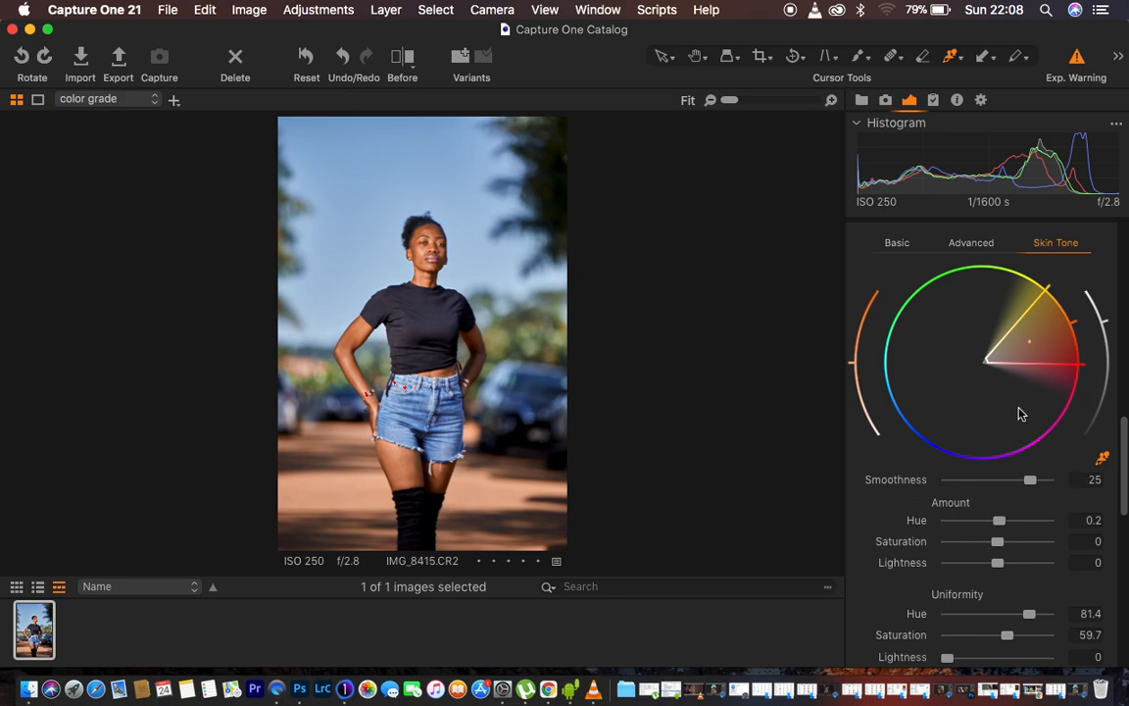
- Shift the Color Balance highlights slightly toward green
scroll(1019, 414, "down", 8)
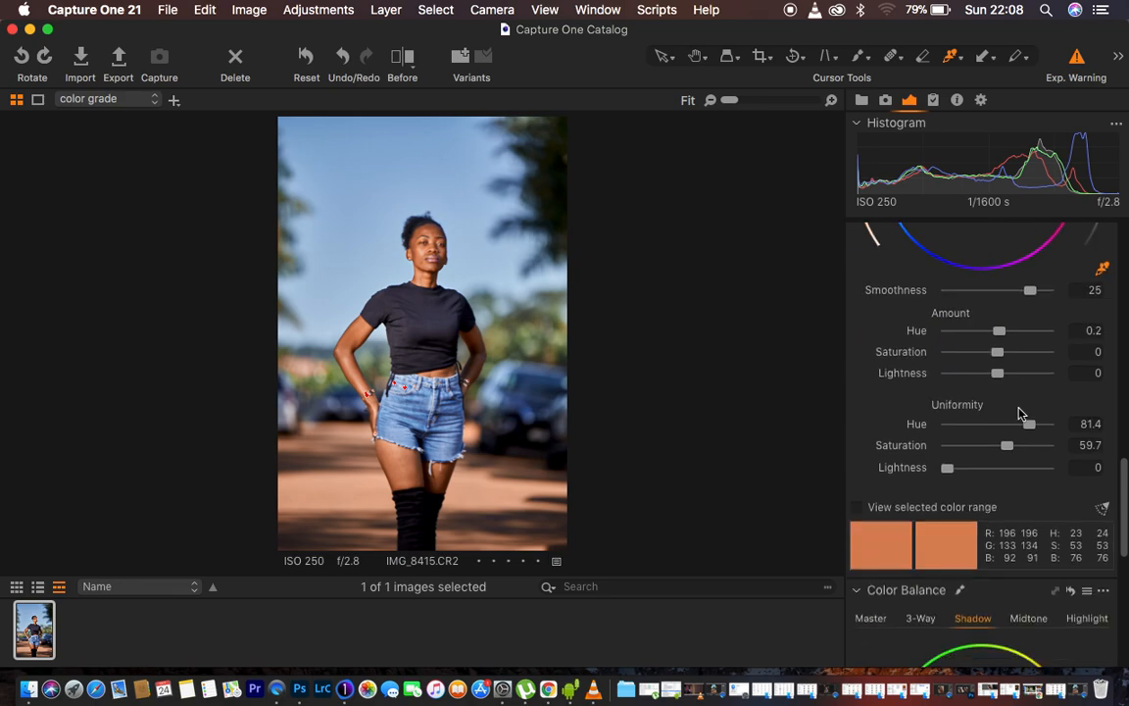
scroll(1020, 414, "down", 4)
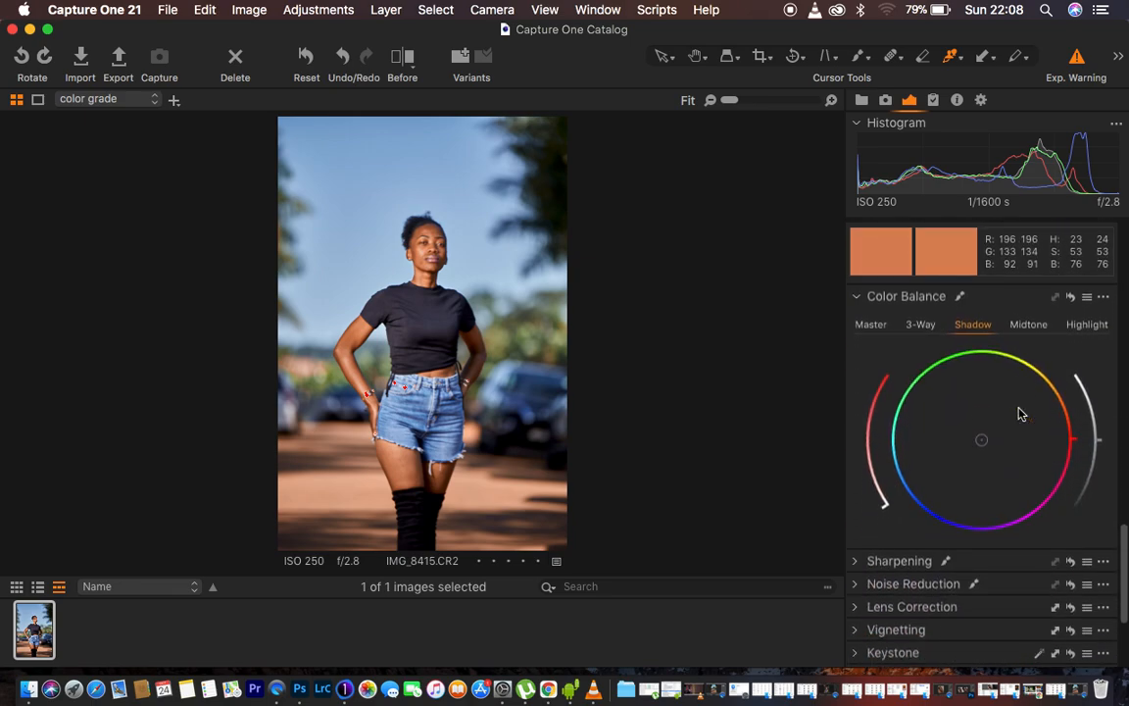
scroll(1020, 413, "up", 1)
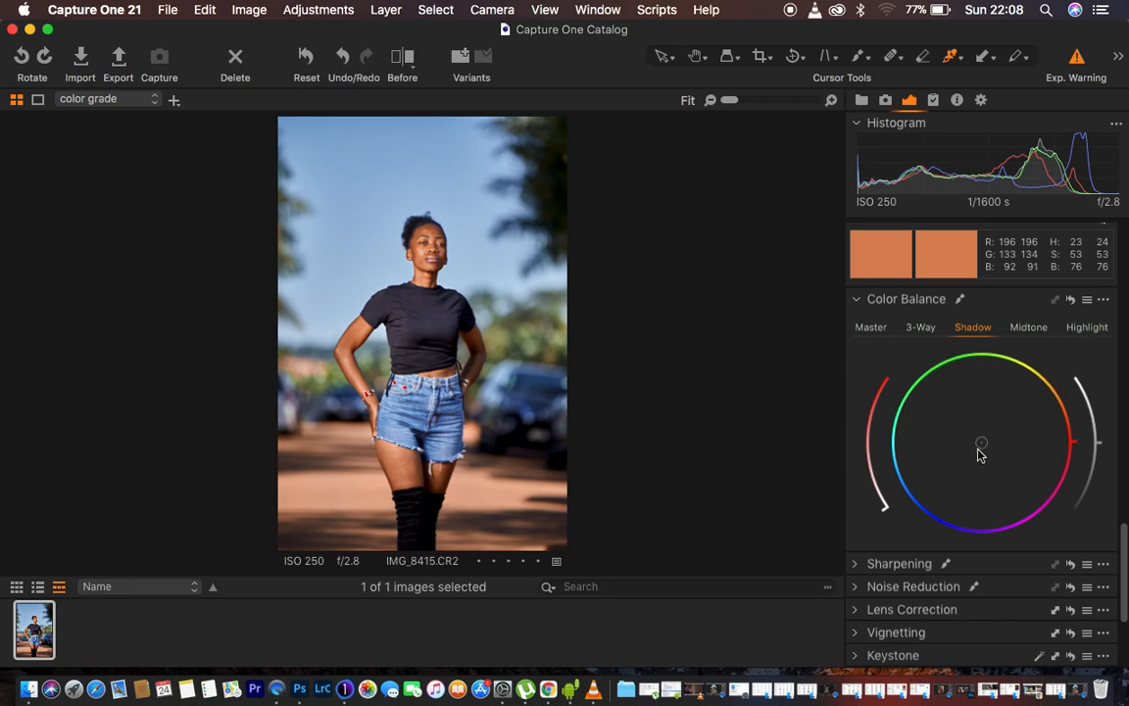
left_click(1083, 329)
left_click_drag(984, 451, 976, 437)
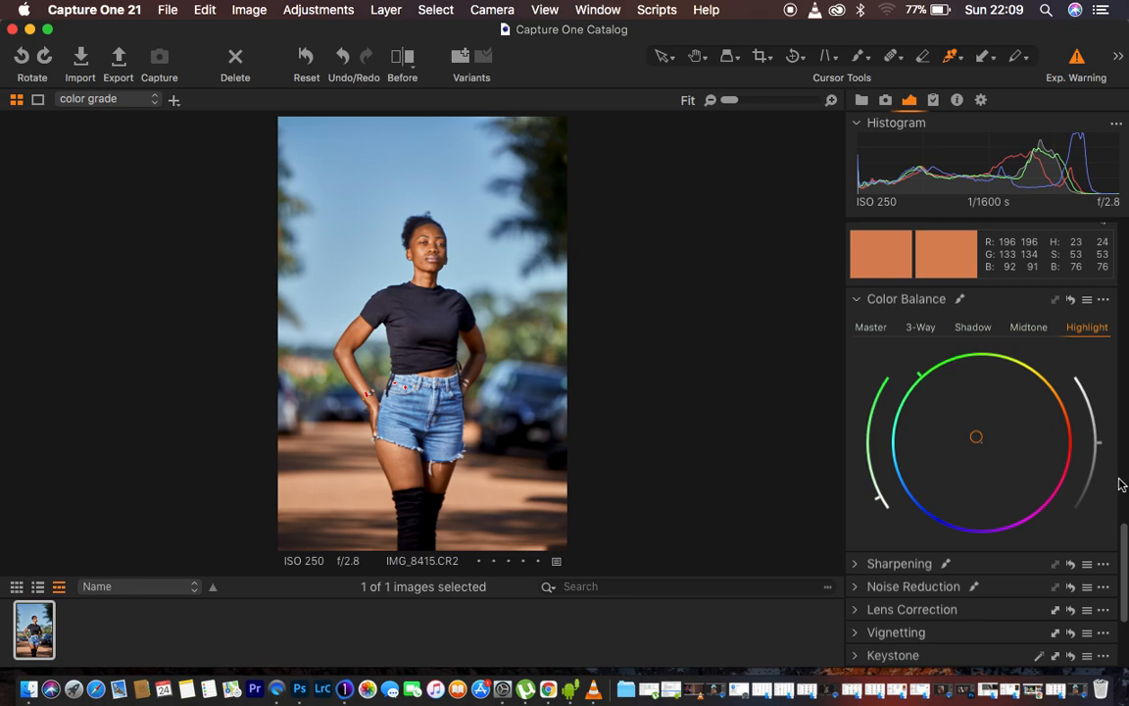
- Pick the sky's blue range in the basic Color Editor and set Hue to -22.9, Saturation to 11.3 and Lightness to -18.9
left_click_drag(1125, 545, 1121, 386)
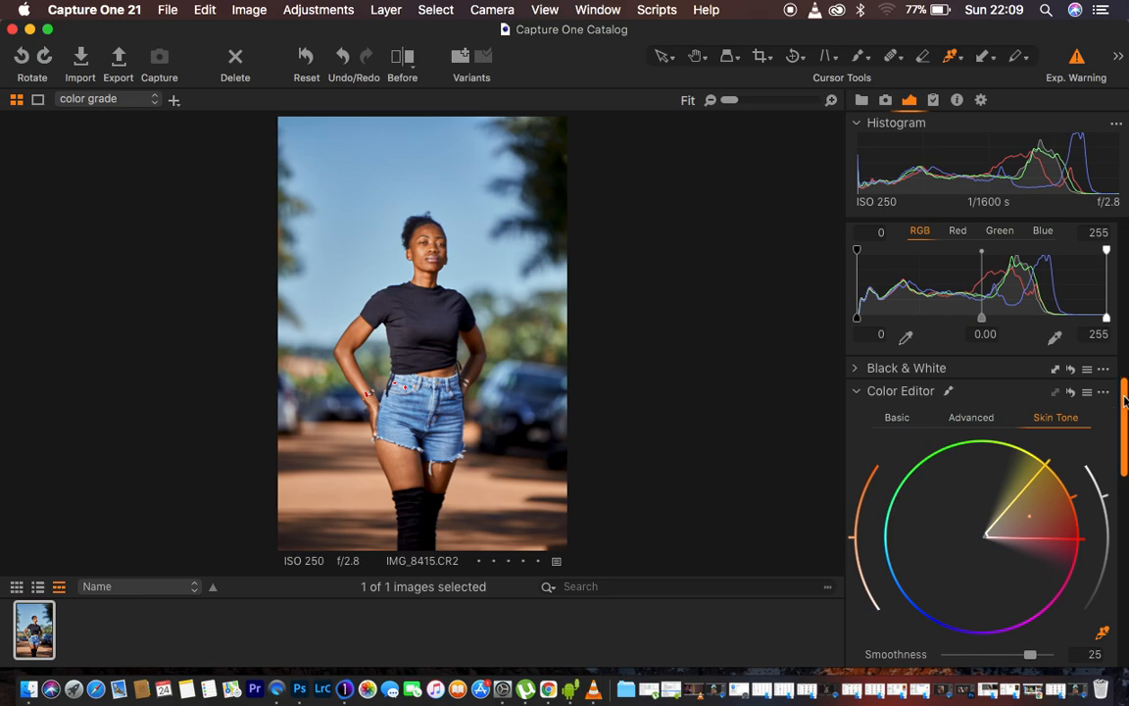
left_click(898, 417)
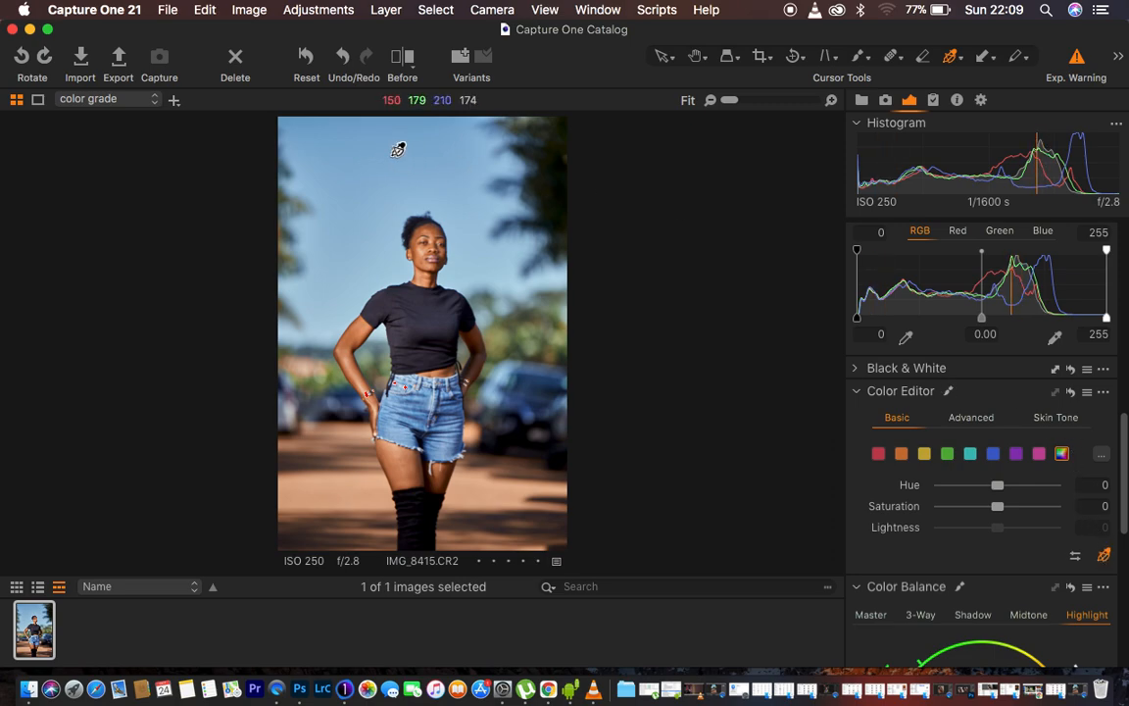
left_click(360, 172)
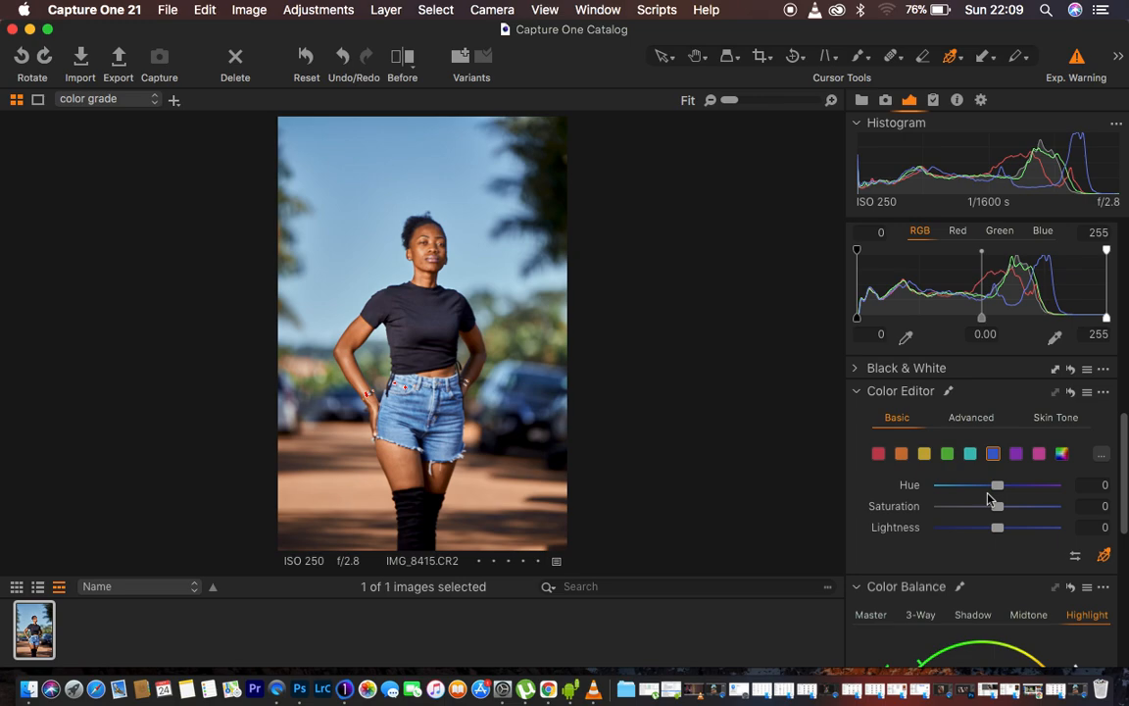
left_click_drag(997, 485, 962, 494)
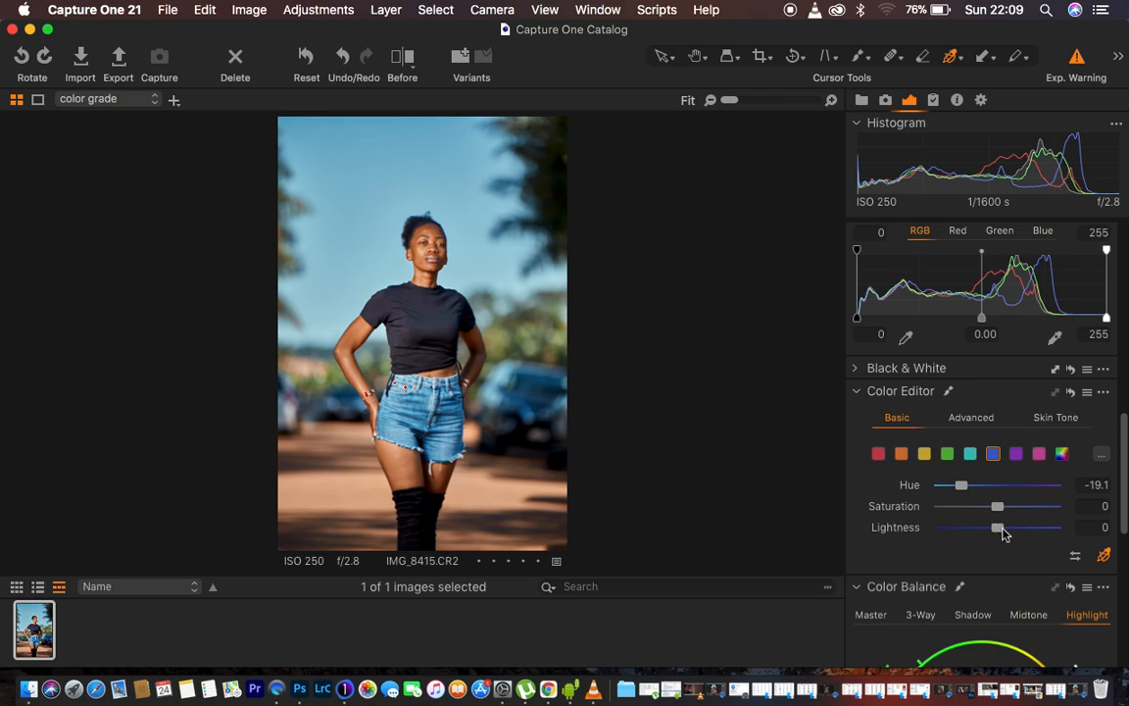
left_click_drag(998, 531, 956, 528)
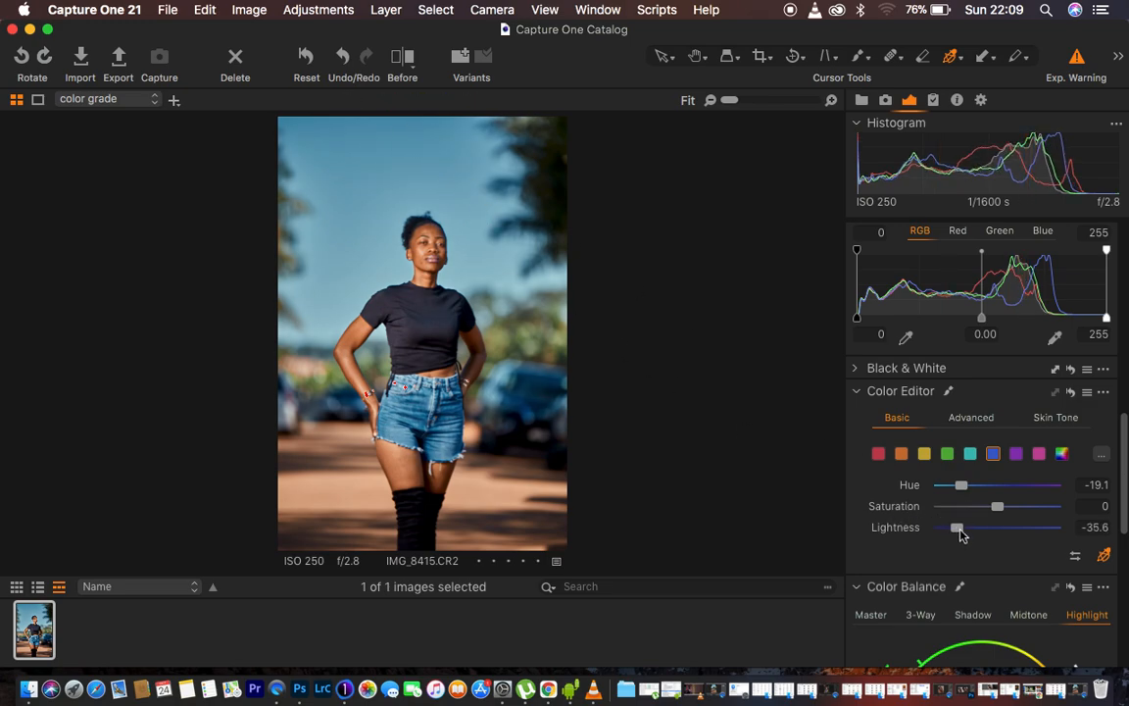
left_click_drag(965, 535, 985, 534)
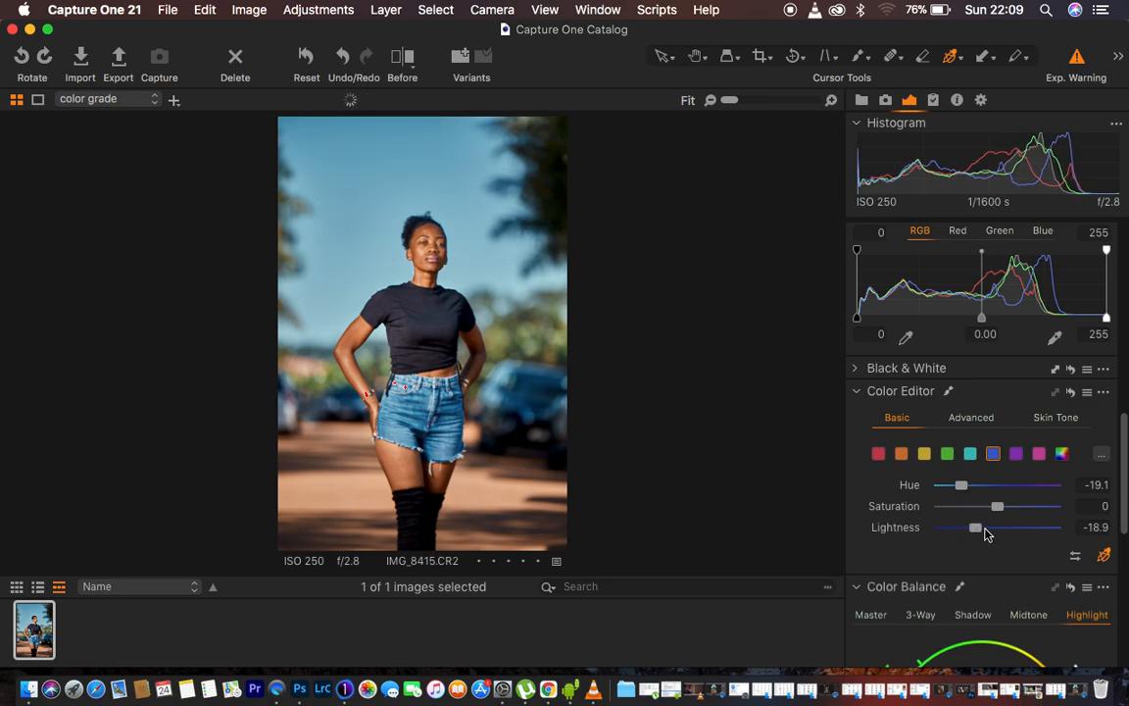
left_click_drag(961, 485, 958, 492)
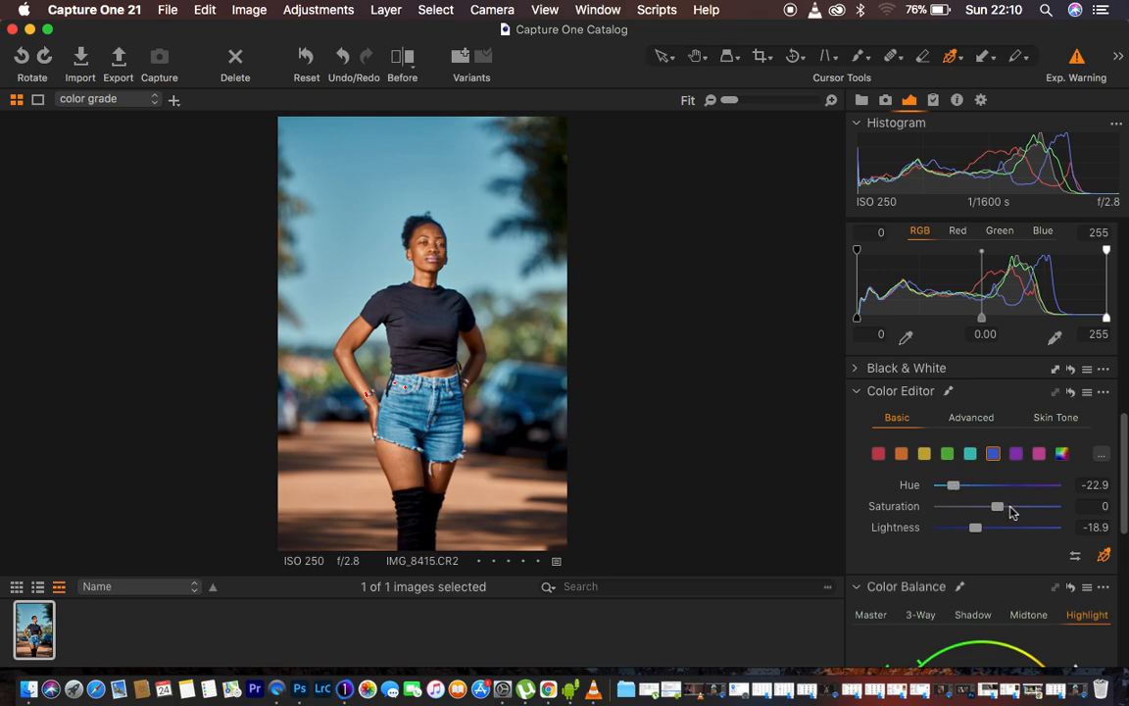
left_click_drag(999, 510, 1005, 510)
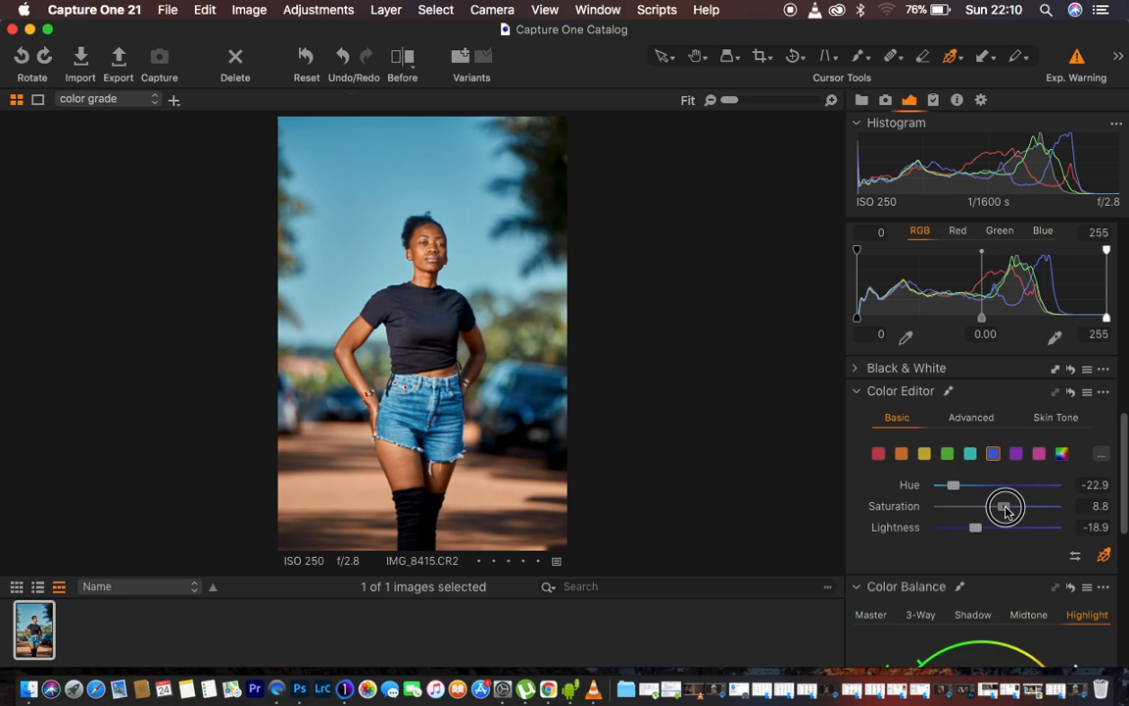
left_click_drag(1004, 509, 1009, 511)
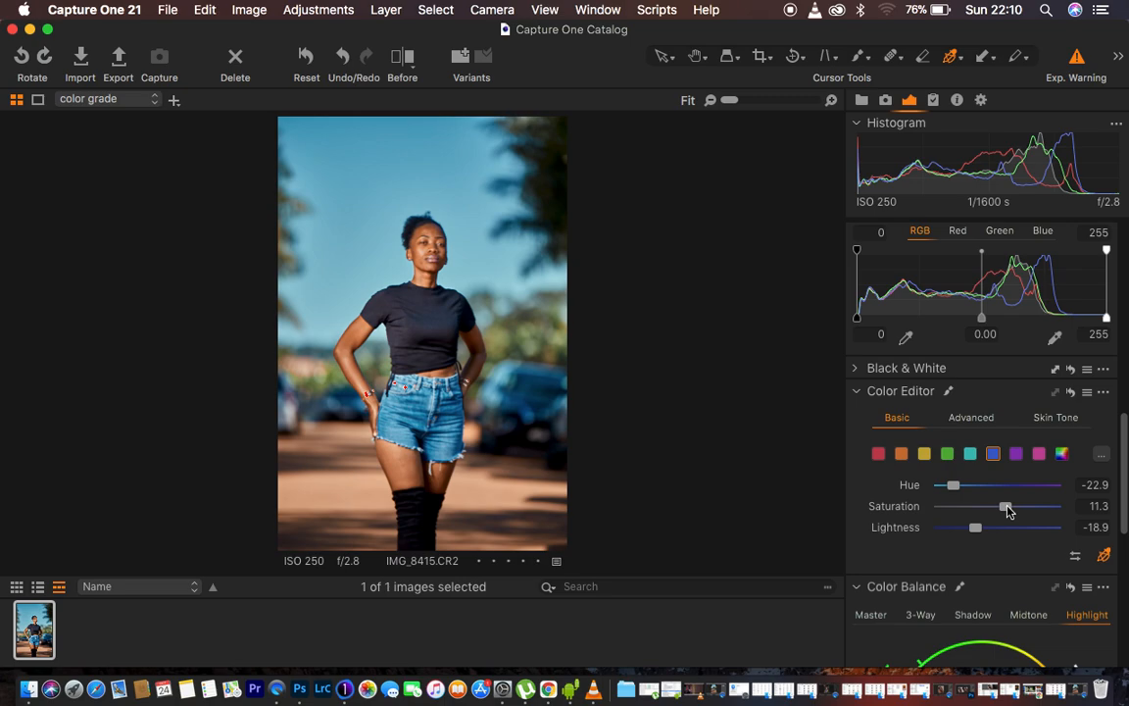
- Try the green range's Hue at -30, set it to 30, and fine-tune the green Saturation
left_click(947, 452)
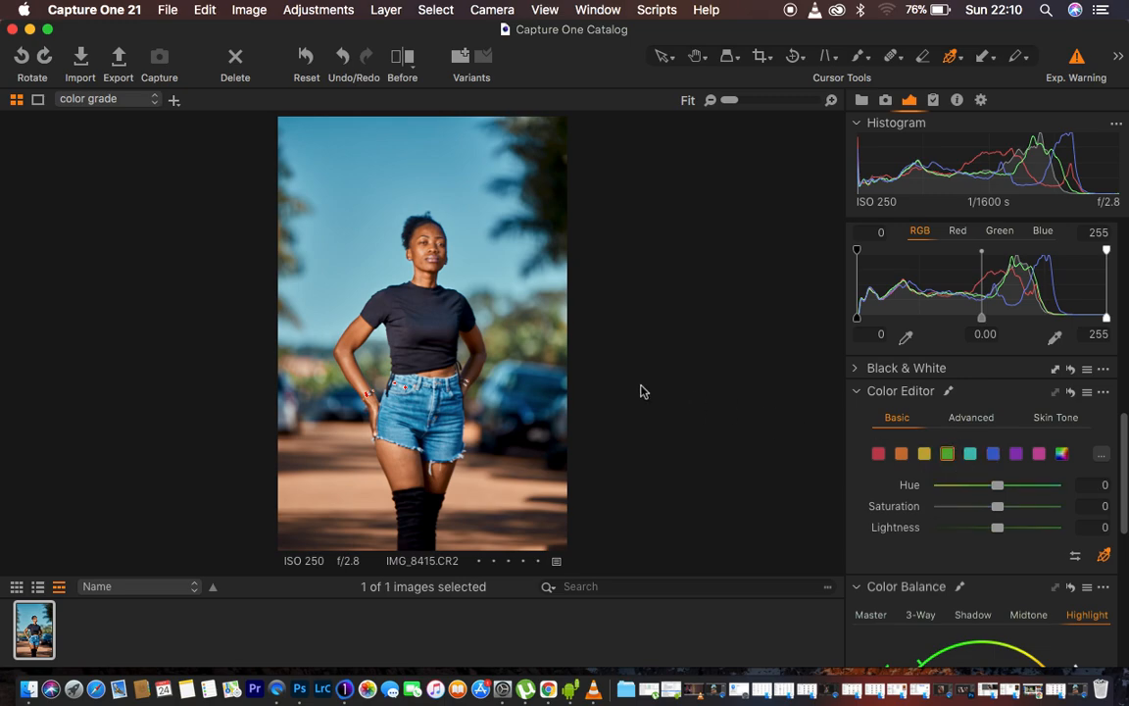
left_click_drag(997, 487, 852, 487)
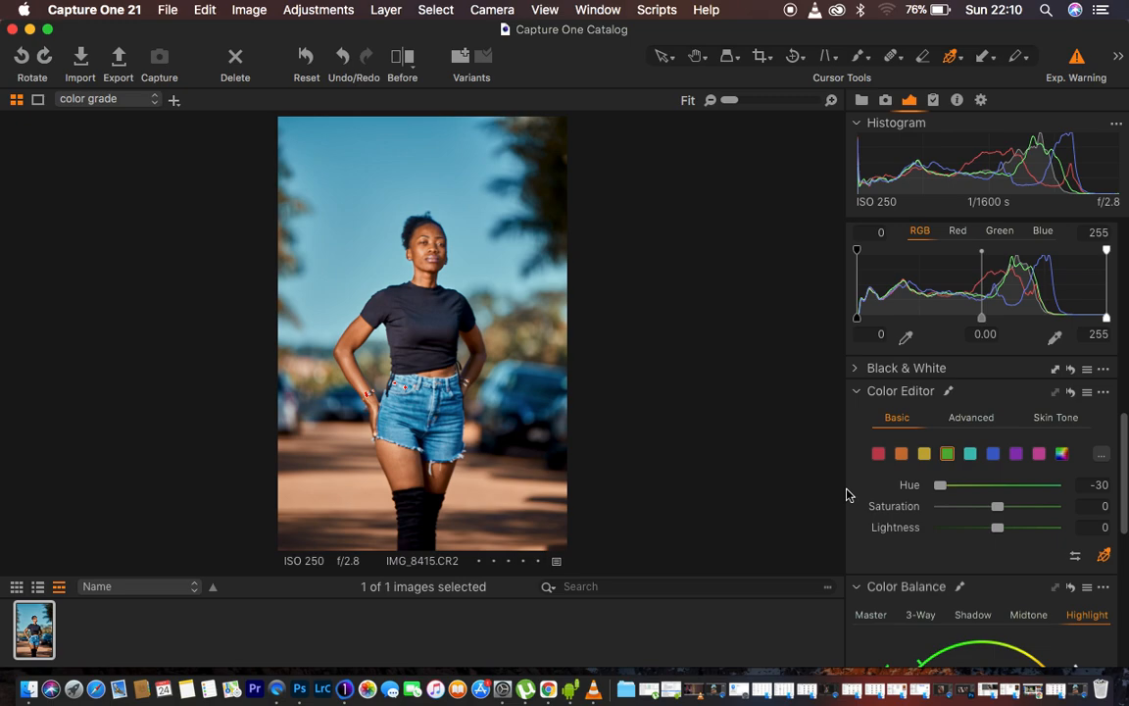
left_click_drag(942, 485, 1091, 492)
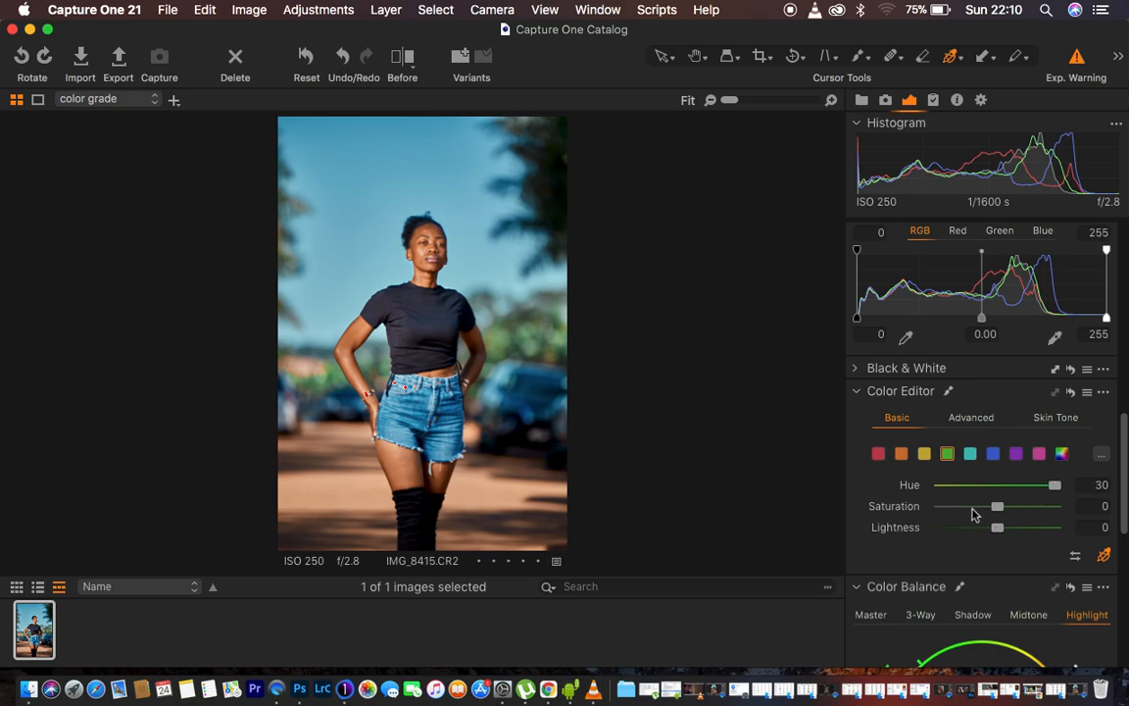
left_click_drag(972, 510, 990, 508)
- Raise the High Dynamic Range Shadow to 17 on the Background layer
scroll(990, 509, "up", 10)
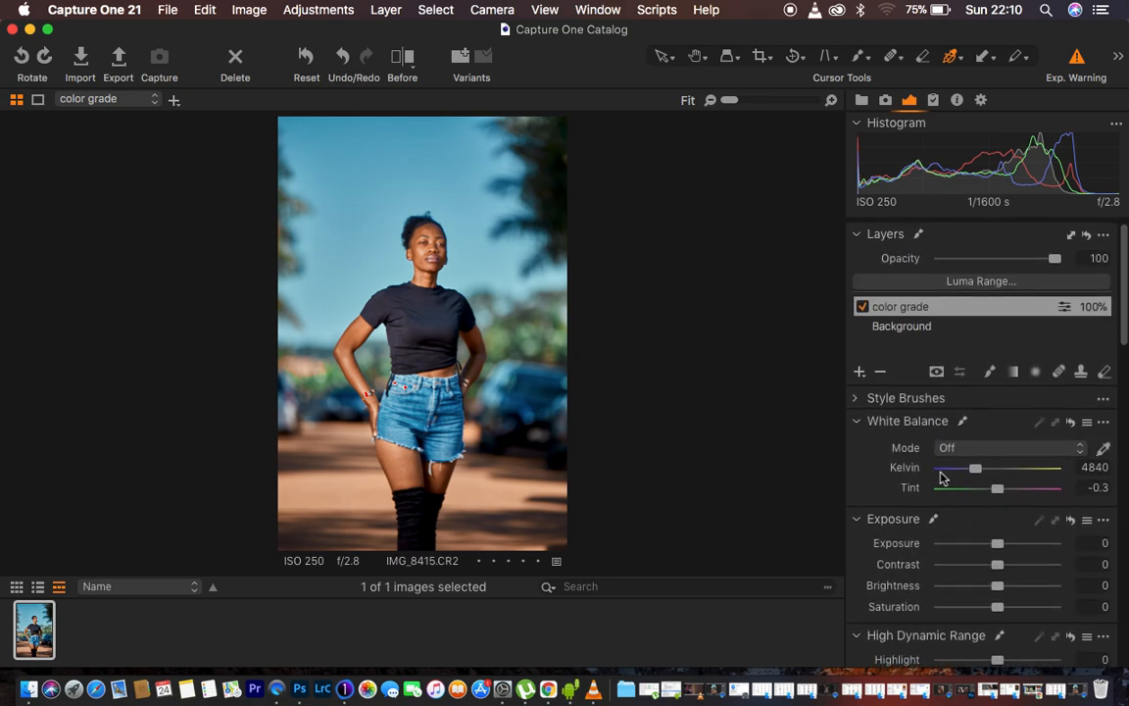
left_click(938, 327)
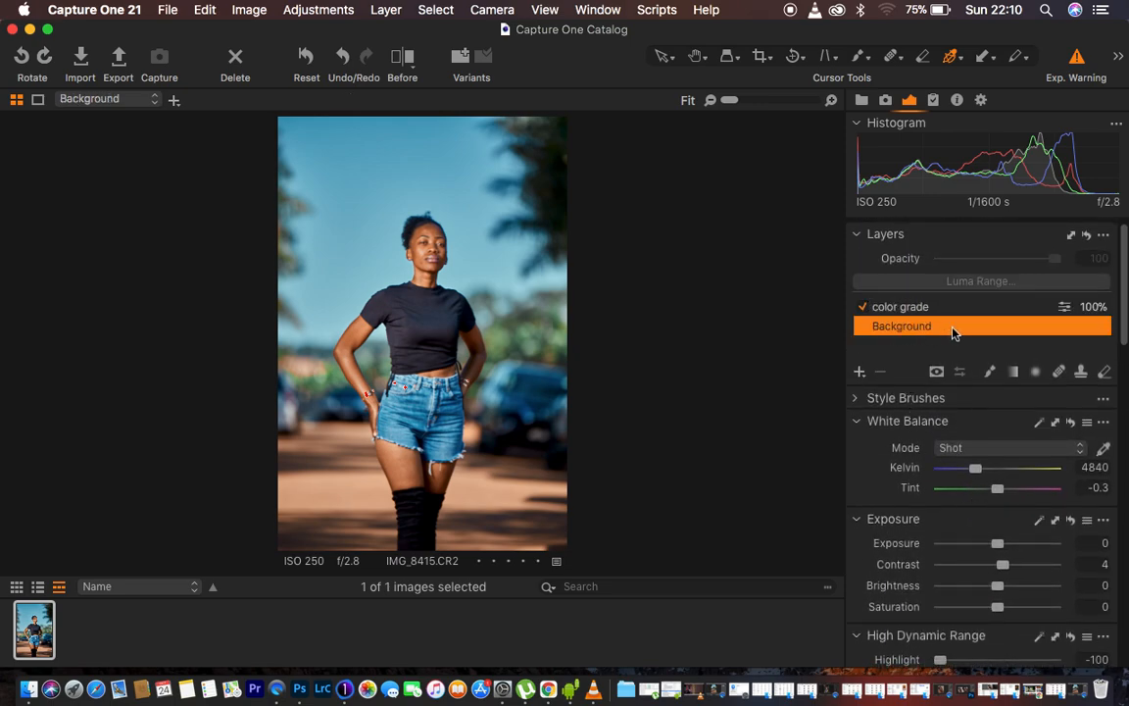
scroll(1017, 588, "down", 4)
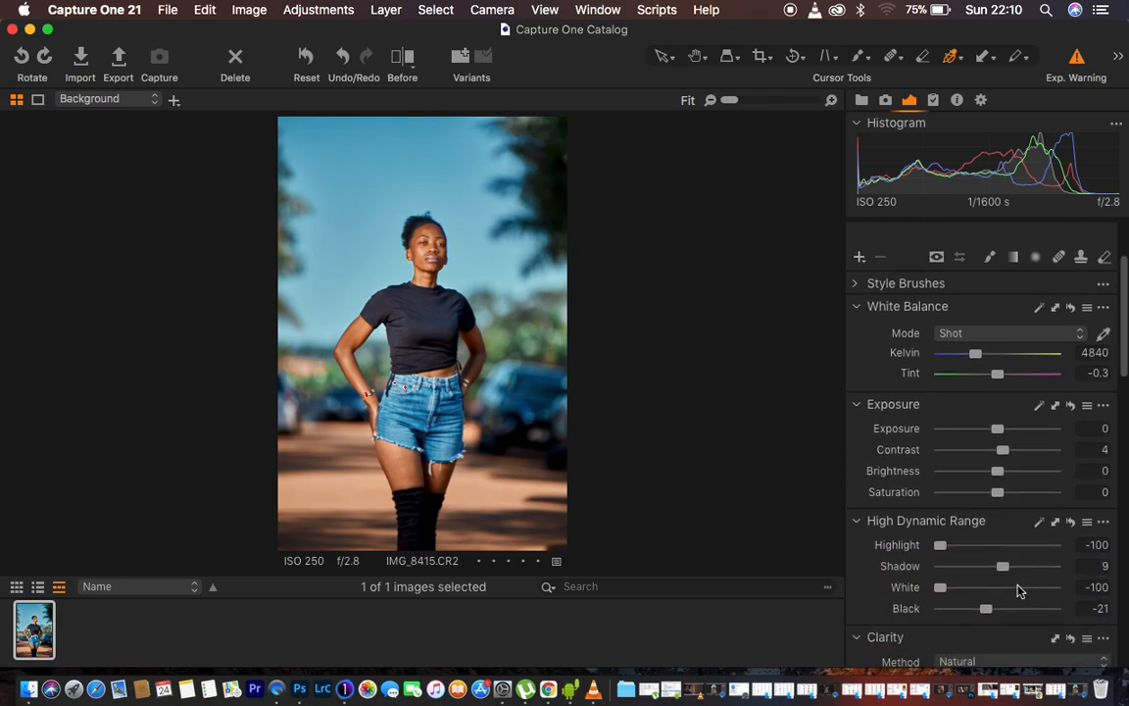
left_click_drag(1005, 568, 1011, 569)
- Select the color grade layer and toggle its visibility off and on to compare the photo with and without the grade
scroll(1010, 569, "up", 2)
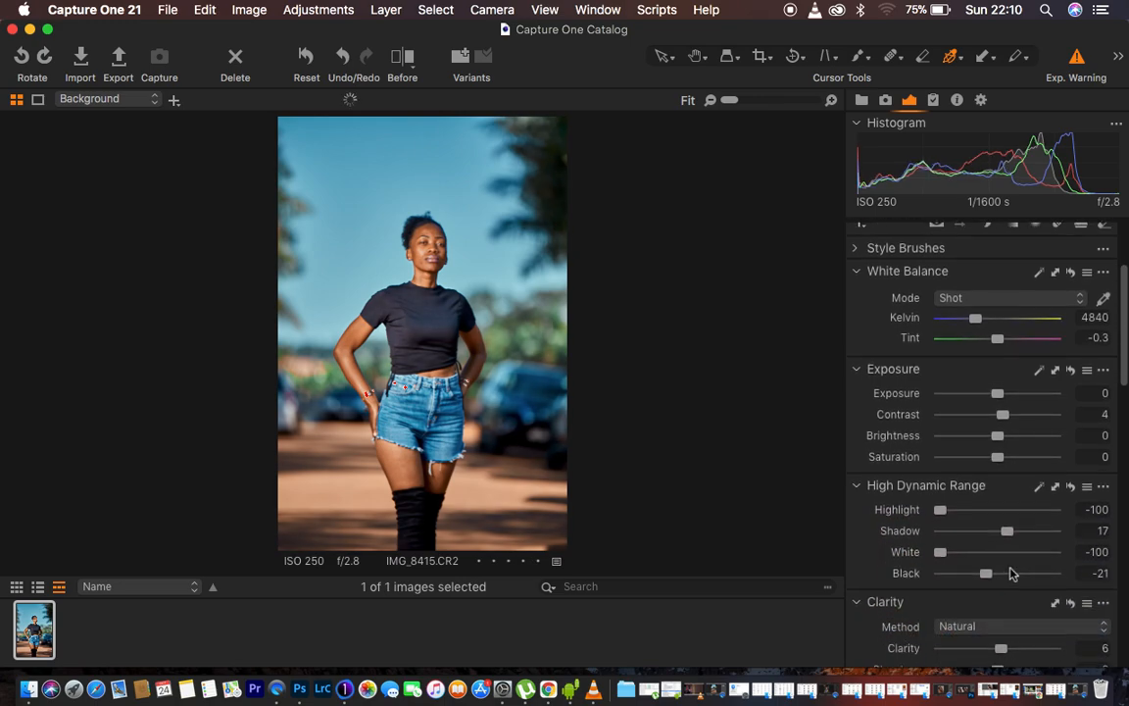
left_click(932, 261)
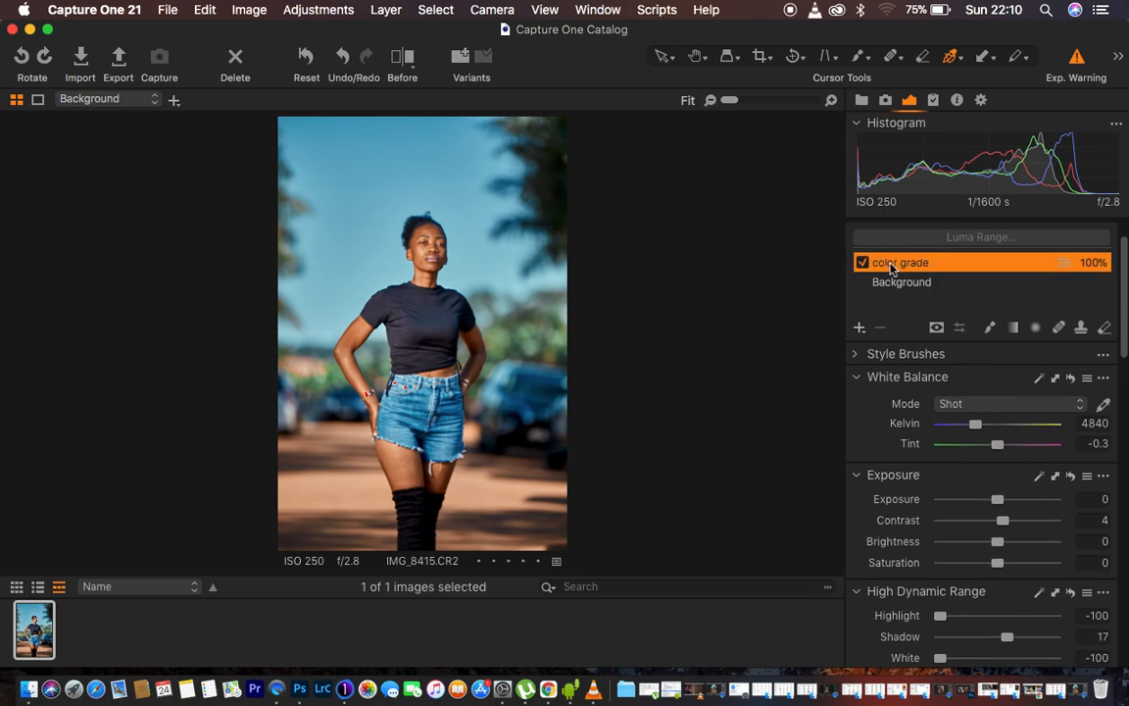
left_click(863, 261)
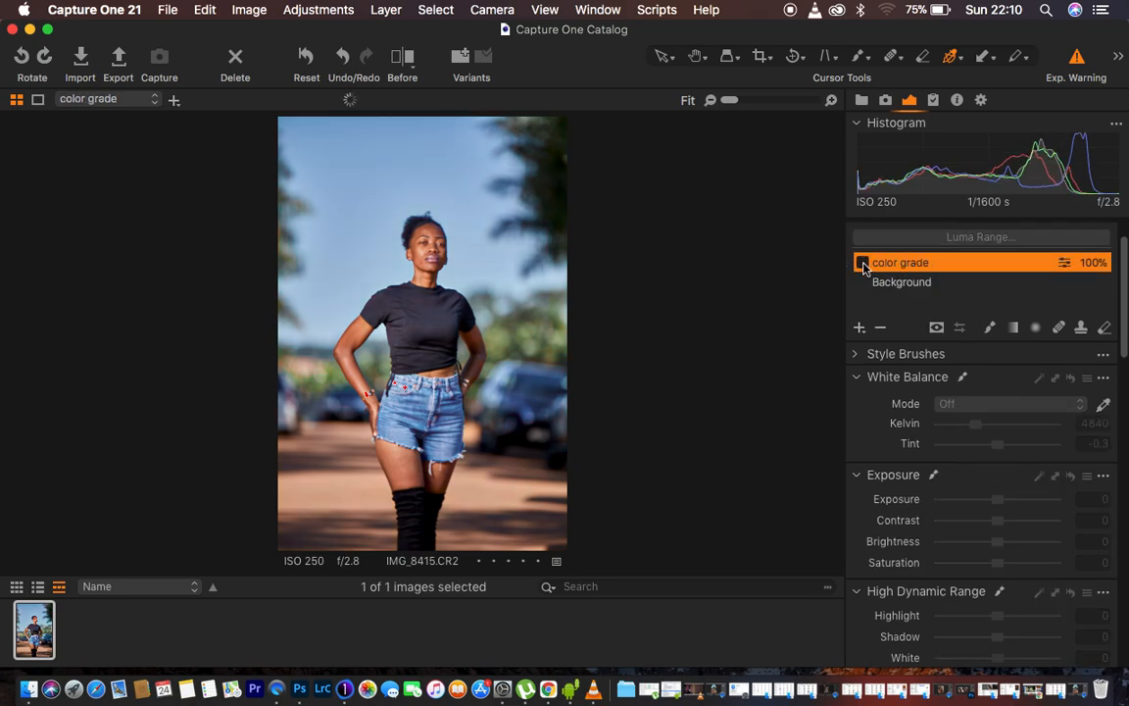
left_click(863, 262)
left_click(862, 262)
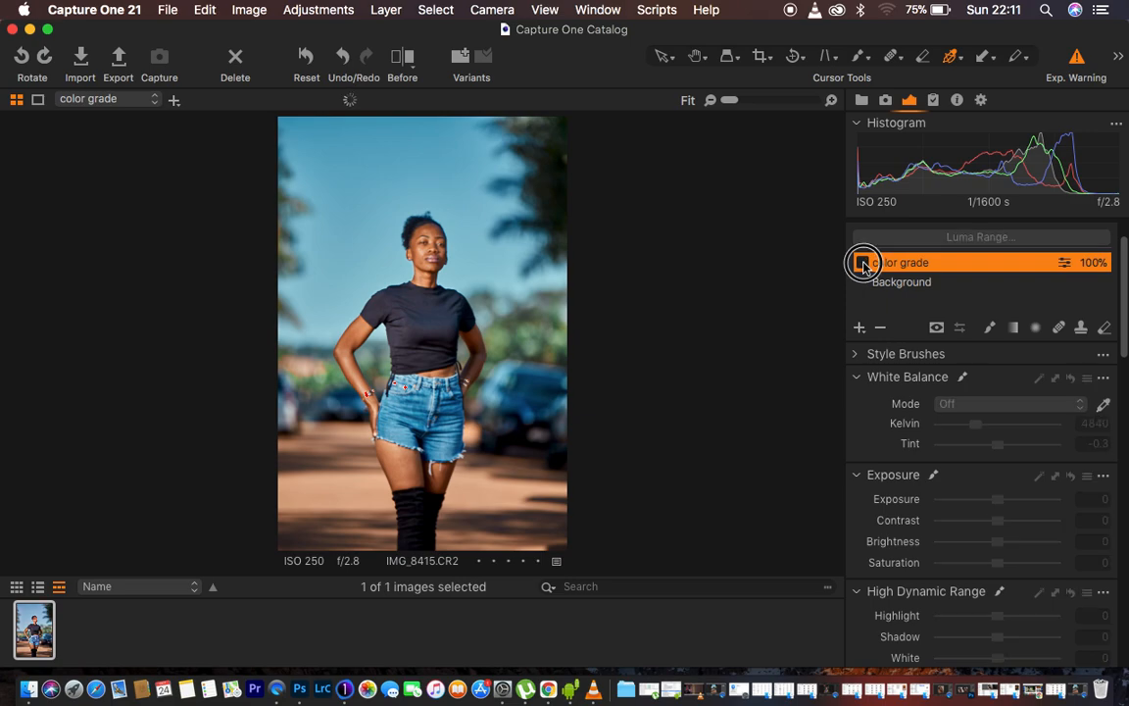
left_click(862, 262)
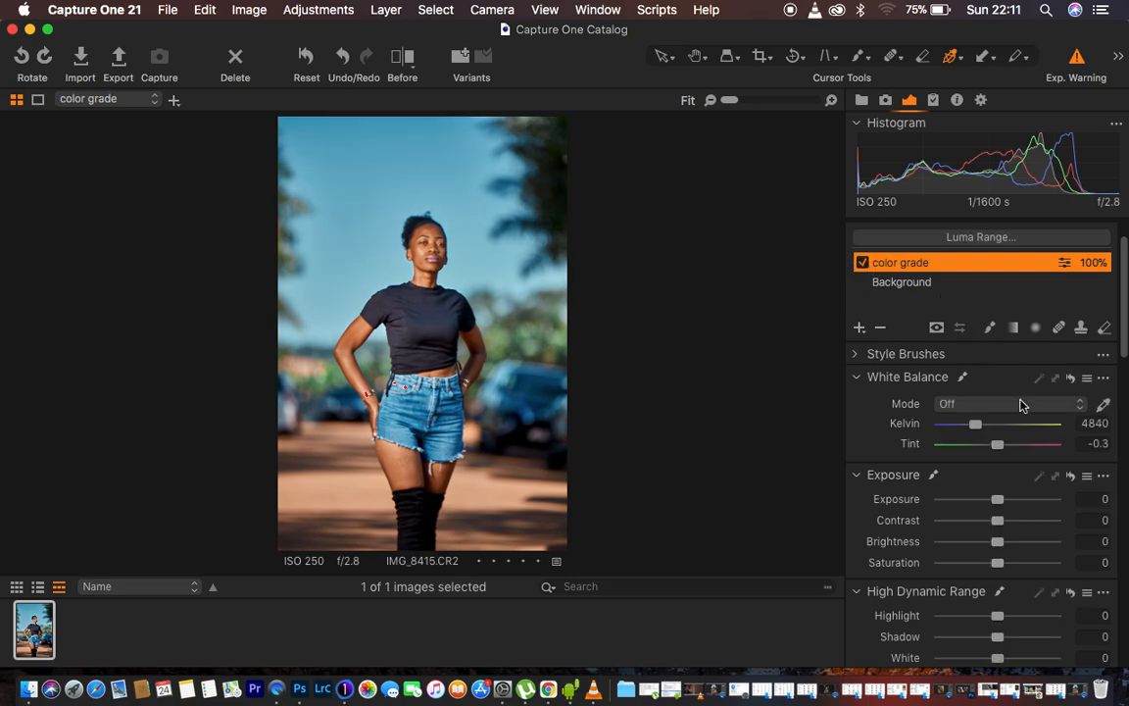
- Adjust the cyan range's Saturation in the basic Color Editor, and set the blue range's Hue to -25 and Lightness to -23.1
scroll(1019, 405, "down", 10)
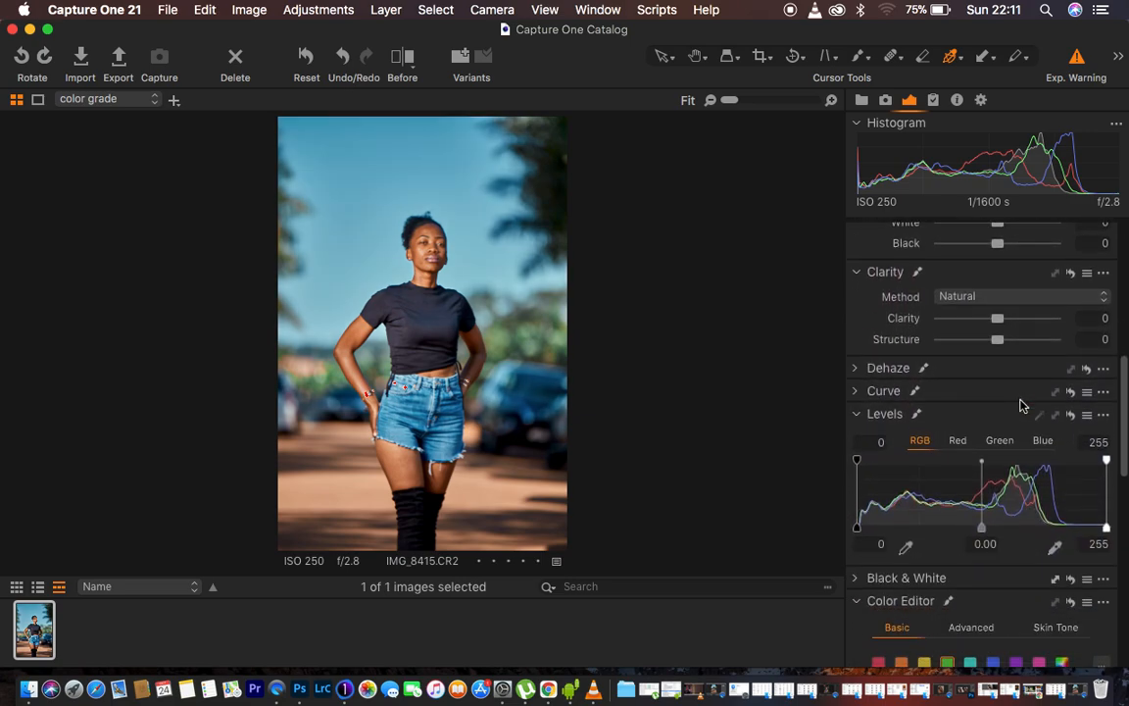
scroll(1020, 404, "down", 5)
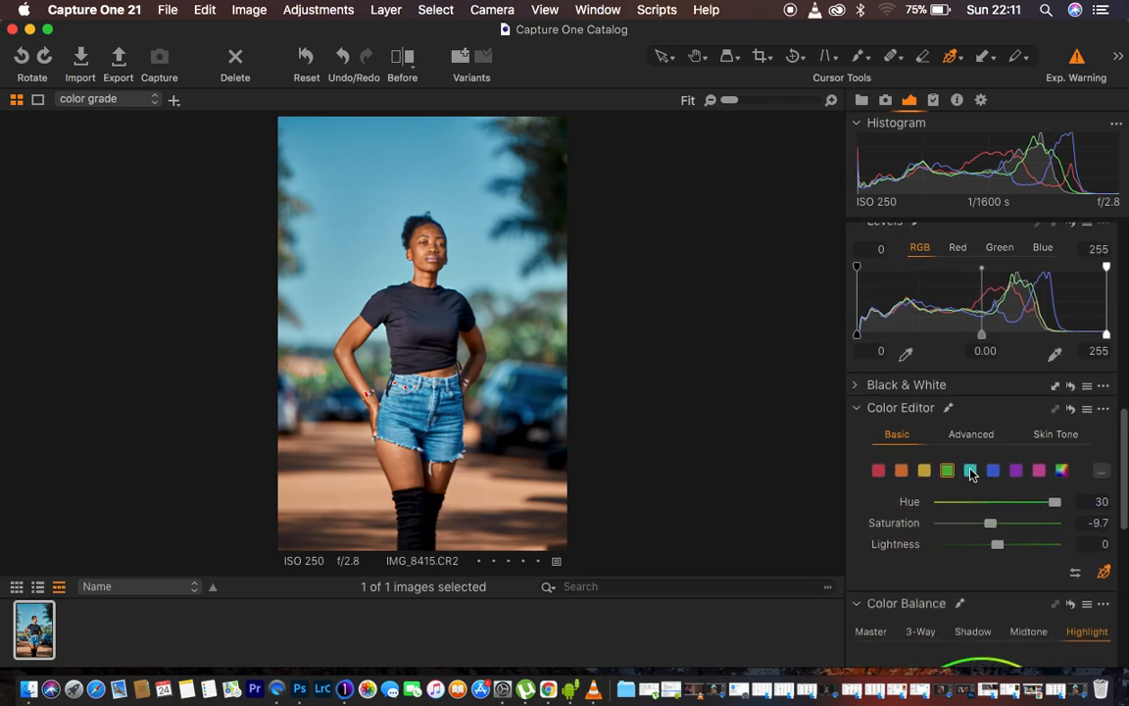
left_click(970, 471)
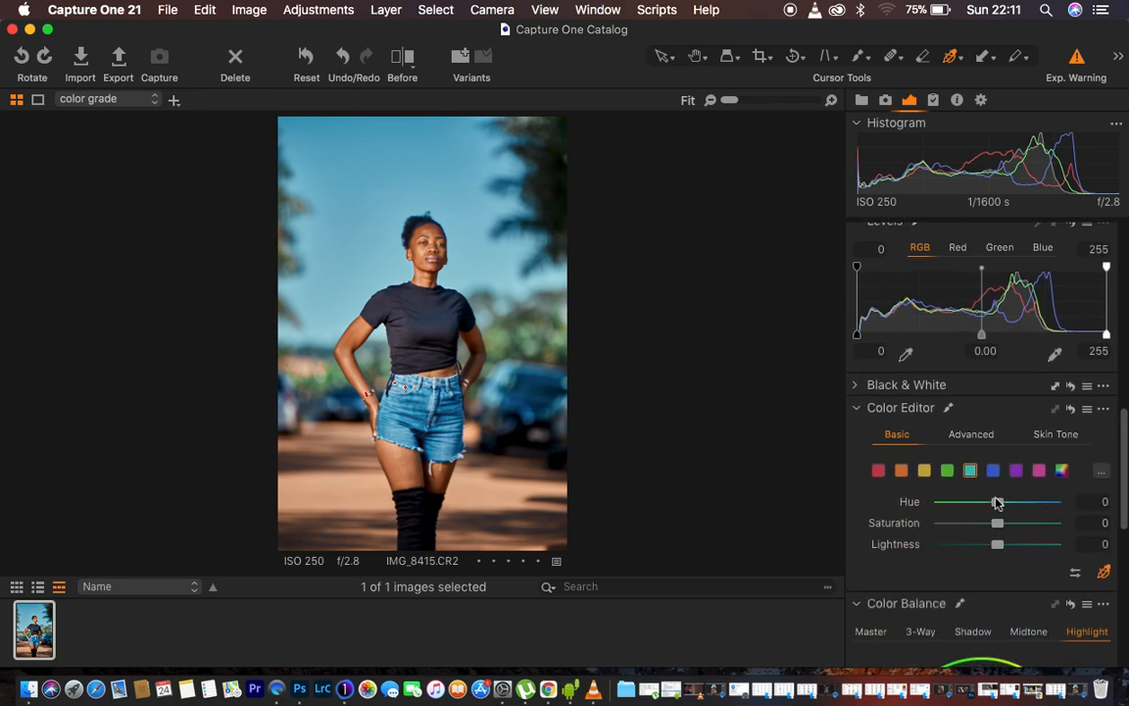
left_click_drag(1000, 522, 1015, 526)
left_click(994, 470)
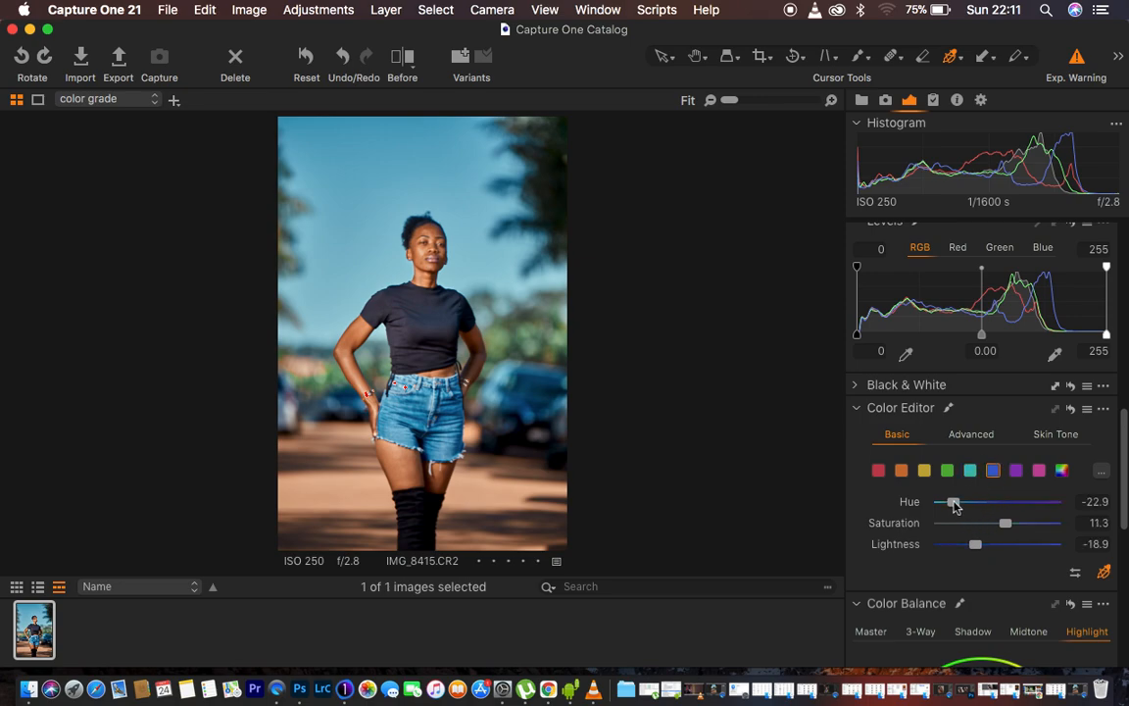
left_click_drag(975, 543, 951, 507)
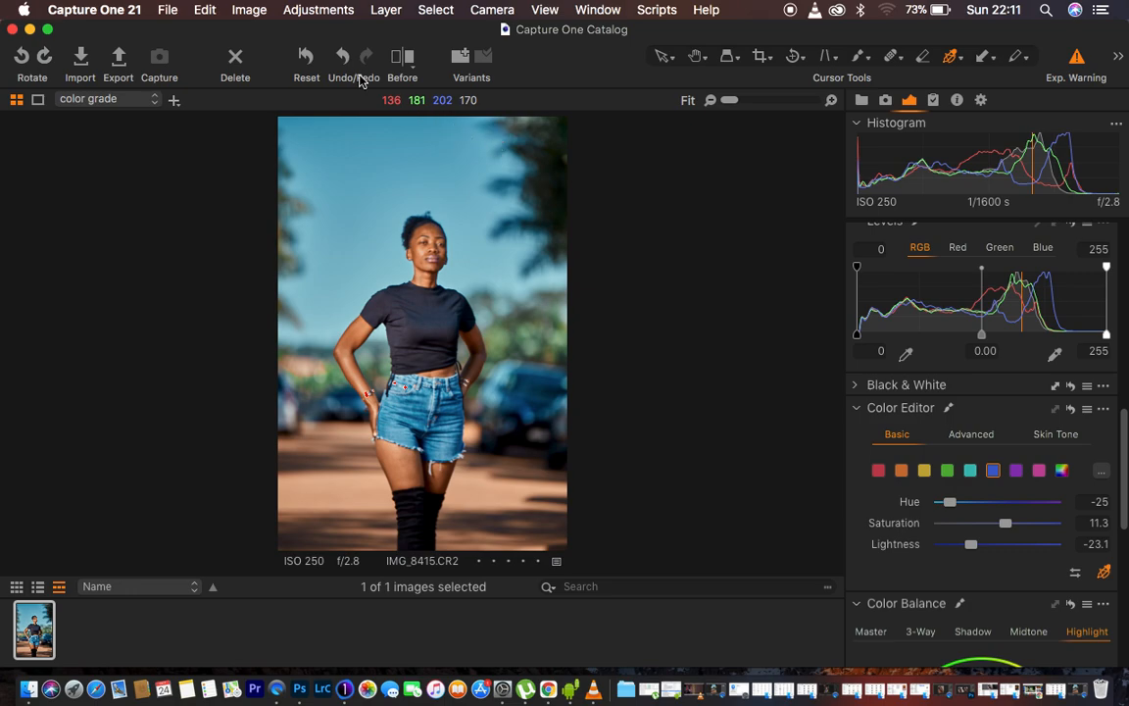
- Compare the original and edited portrait in the before/after split view, sweeping the divider across to the fully edited side
left_click(404, 59)
left_click_drag(421, 336, 247, 331)
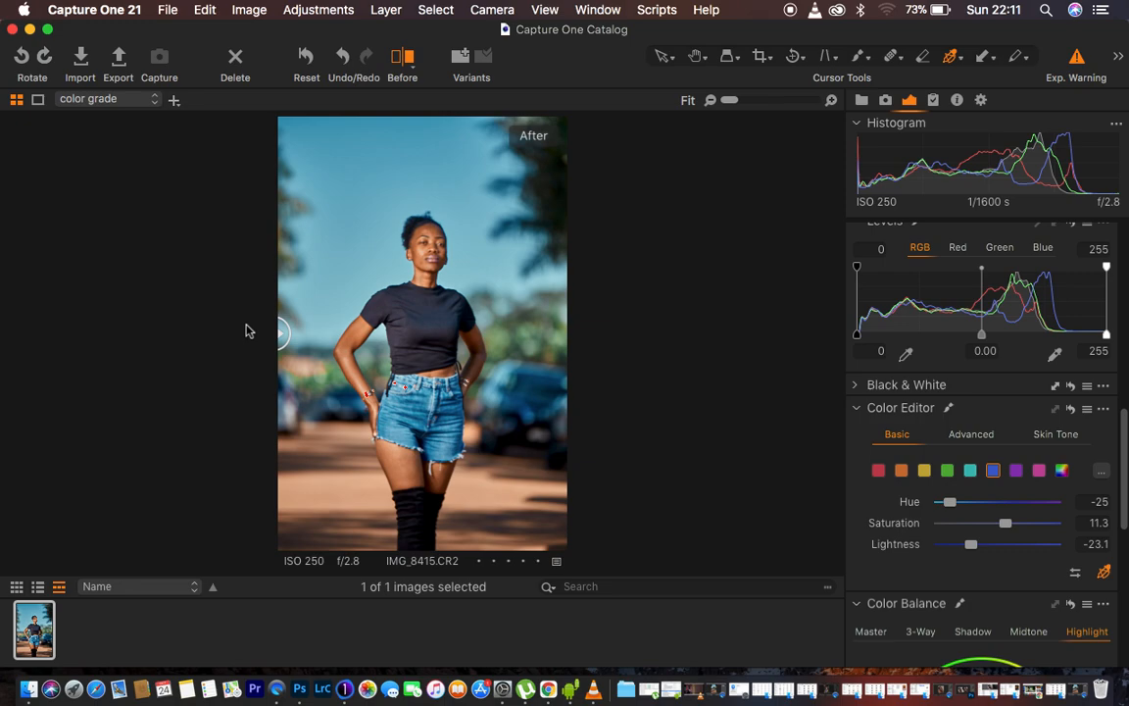
- Send the graded portrait to Adobe Photoshop 2020 for editing as an uncompressed 16-bit TIFF in Adobe RGB (1998), 300 px/in, at 100% scale
left_click(249, 10)
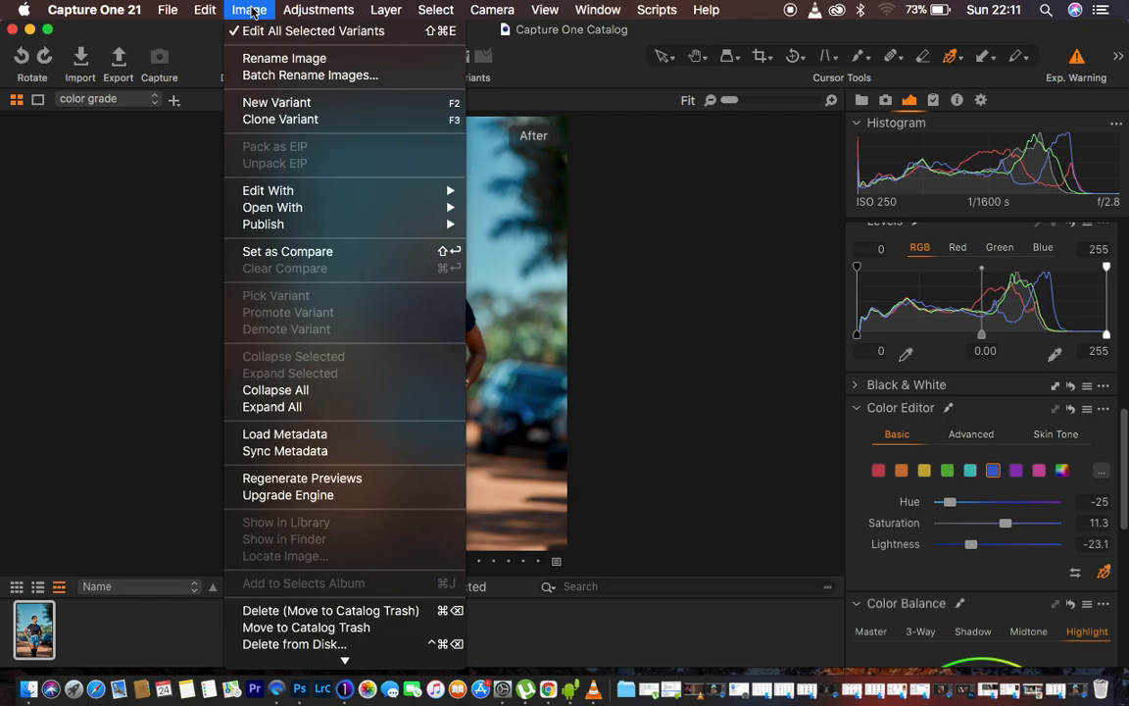
mouse_move(290, 186)
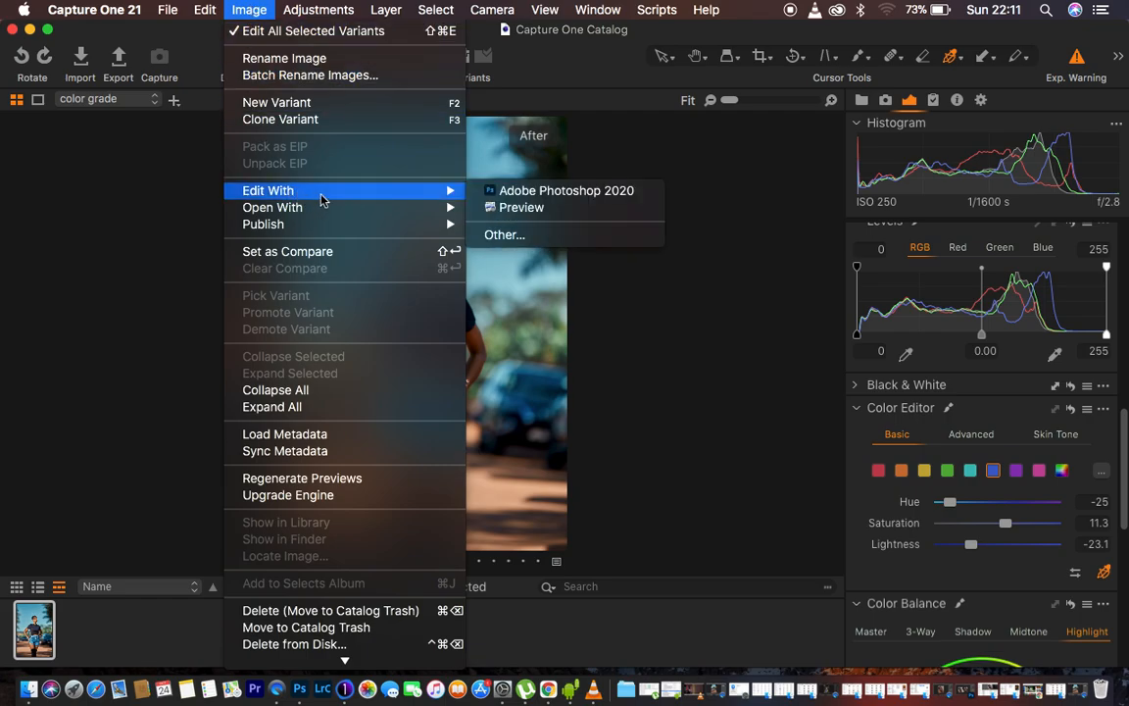
left_click(567, 196)
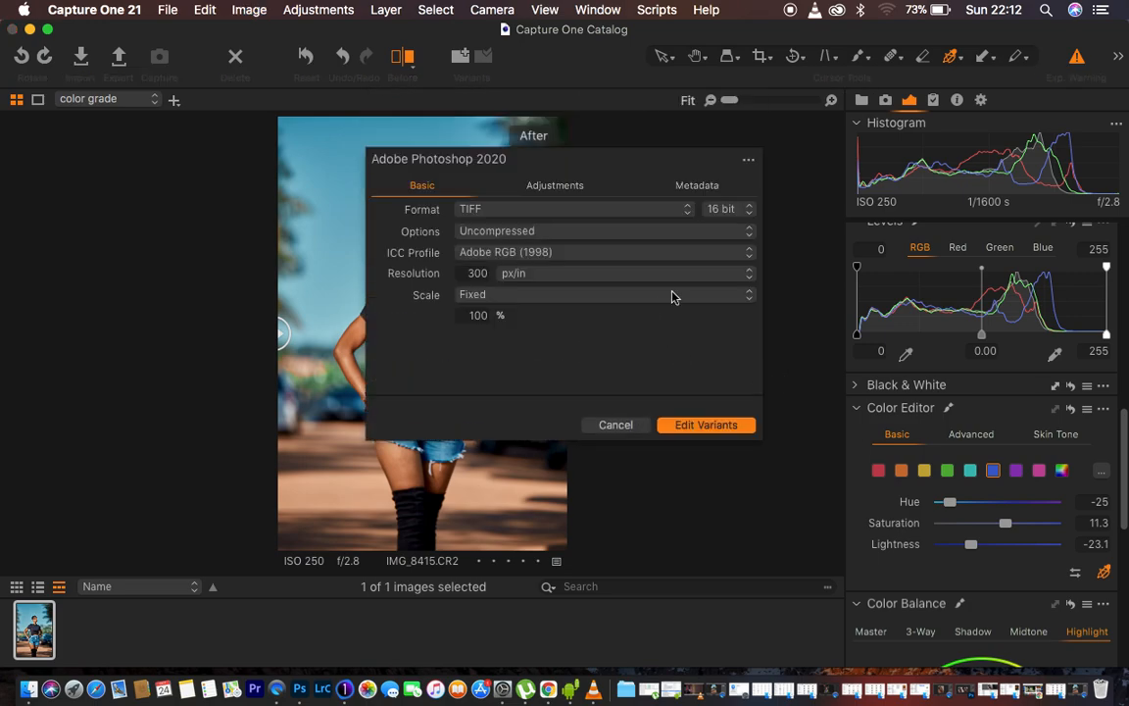
left_click(693, 428)
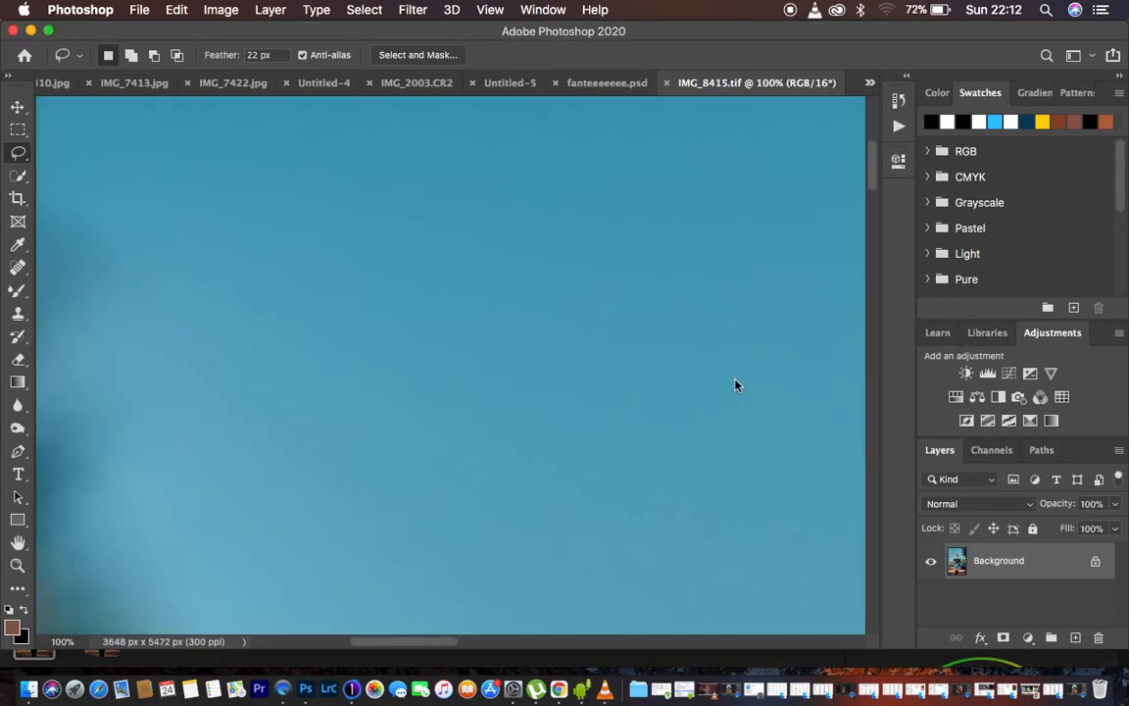
key("super+0")
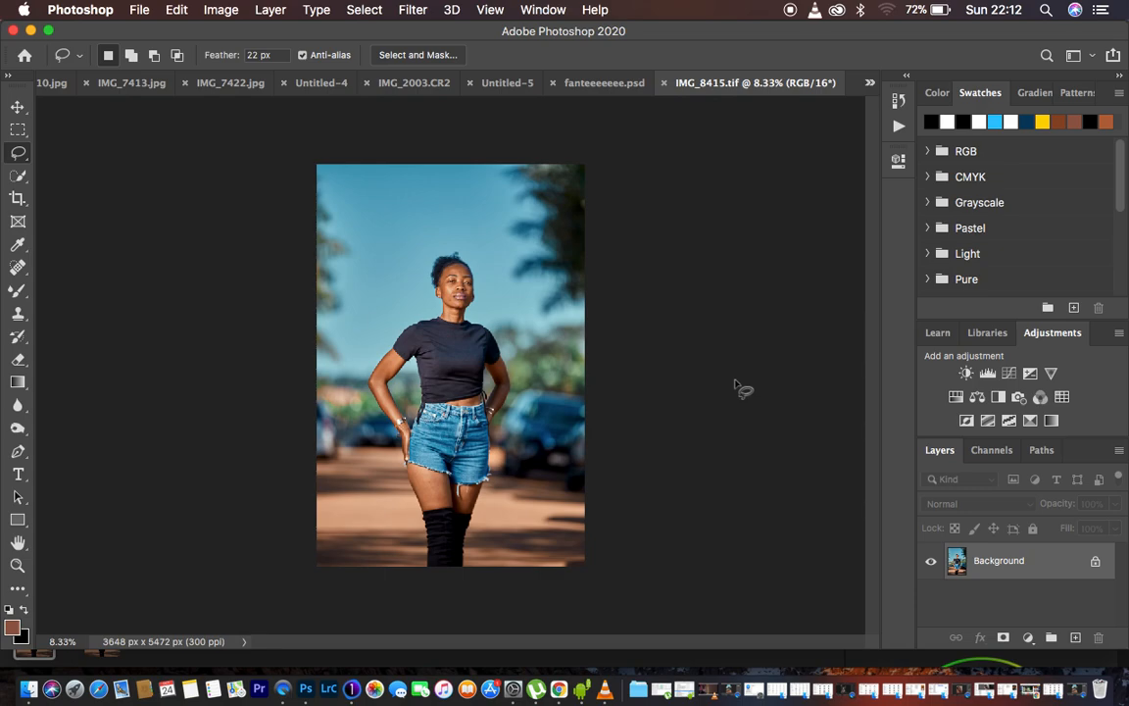